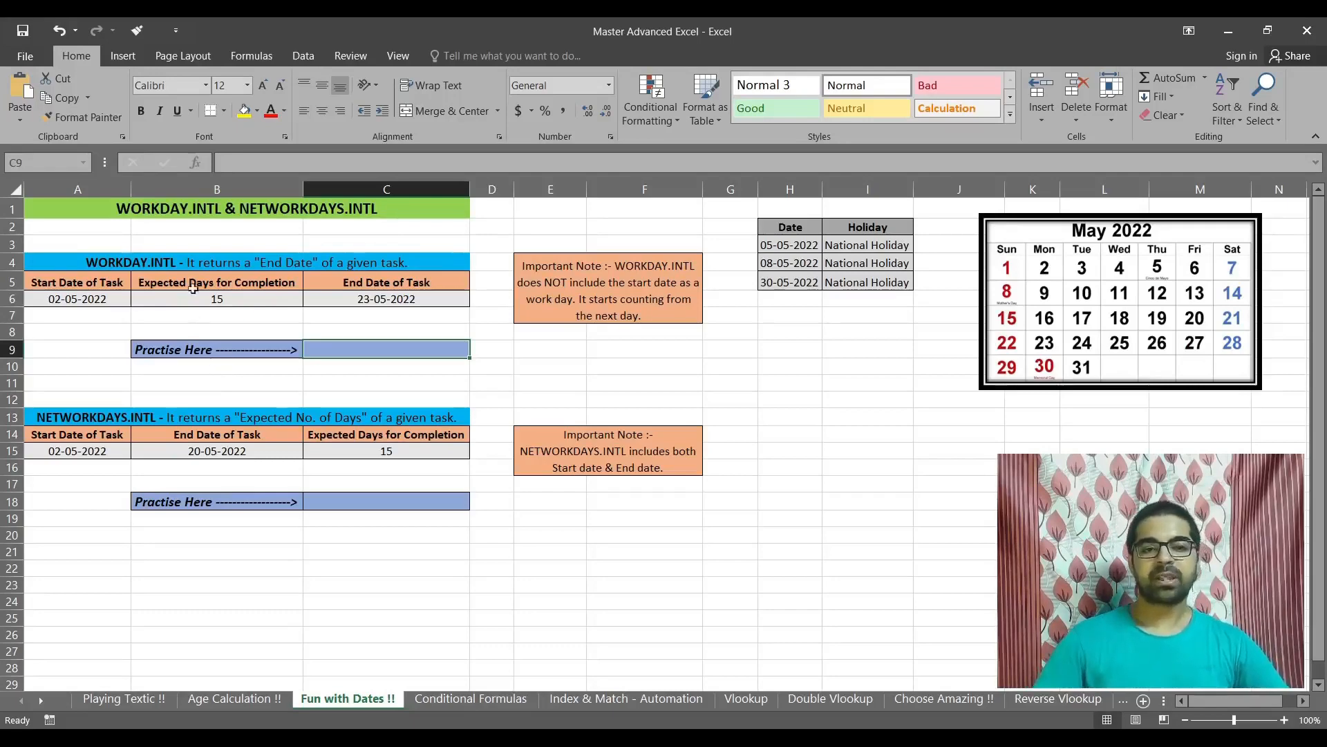
Step: Review the WORKDAY.INTL heading, the example end date formula in C6 and the important note beside it
left_click(171, 257)
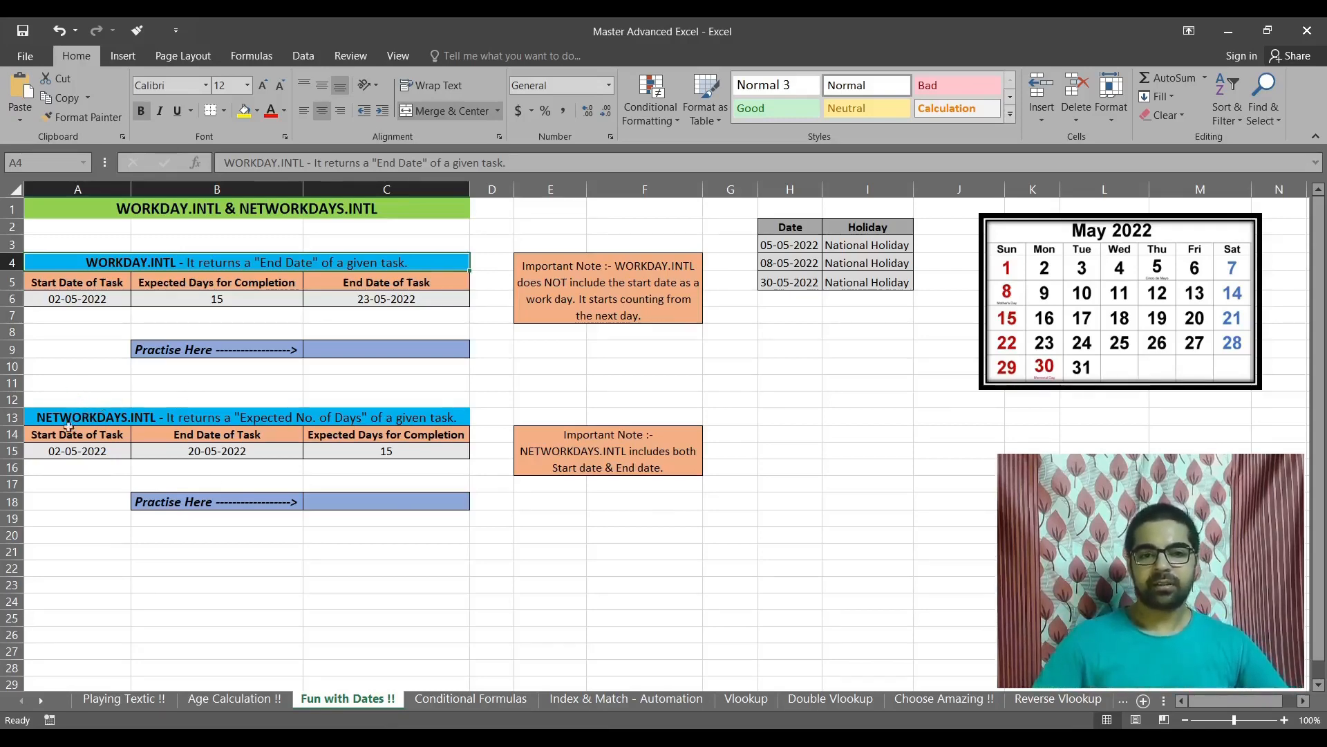
left_click(399, 307)
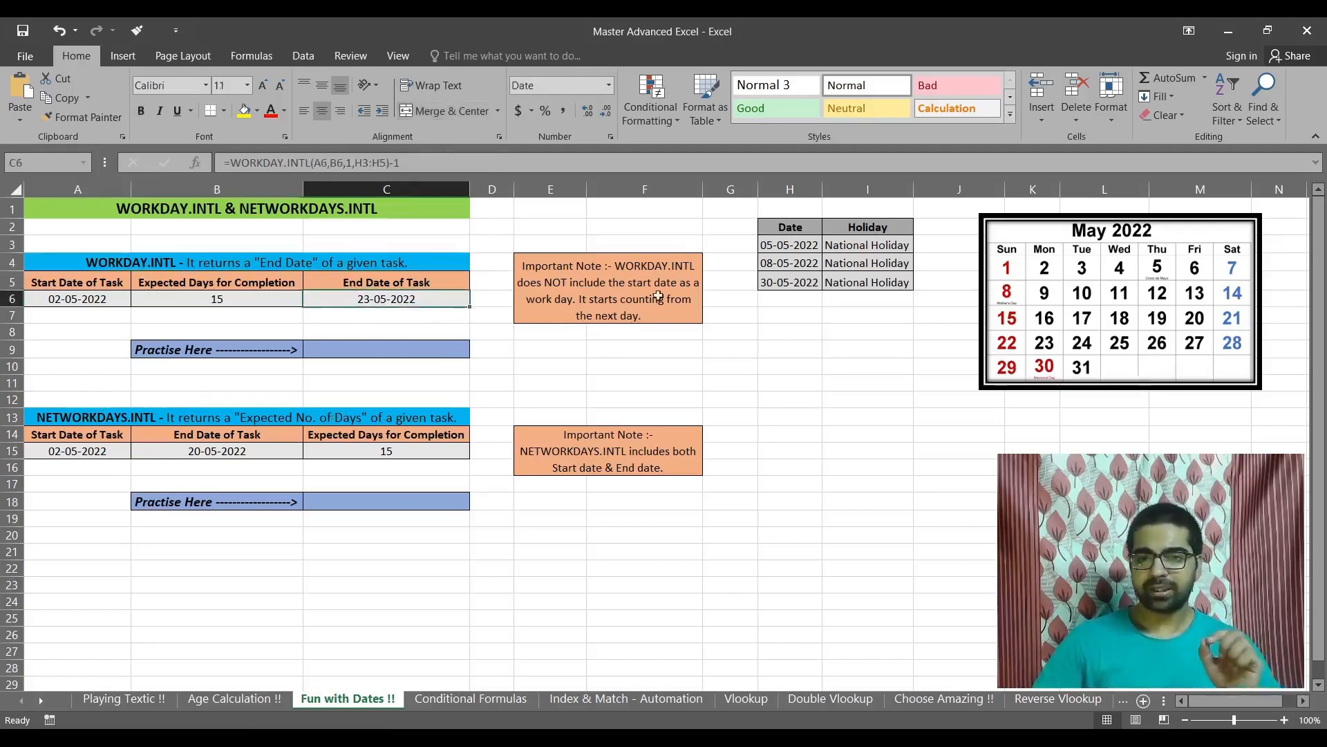
left_click(639, 280)
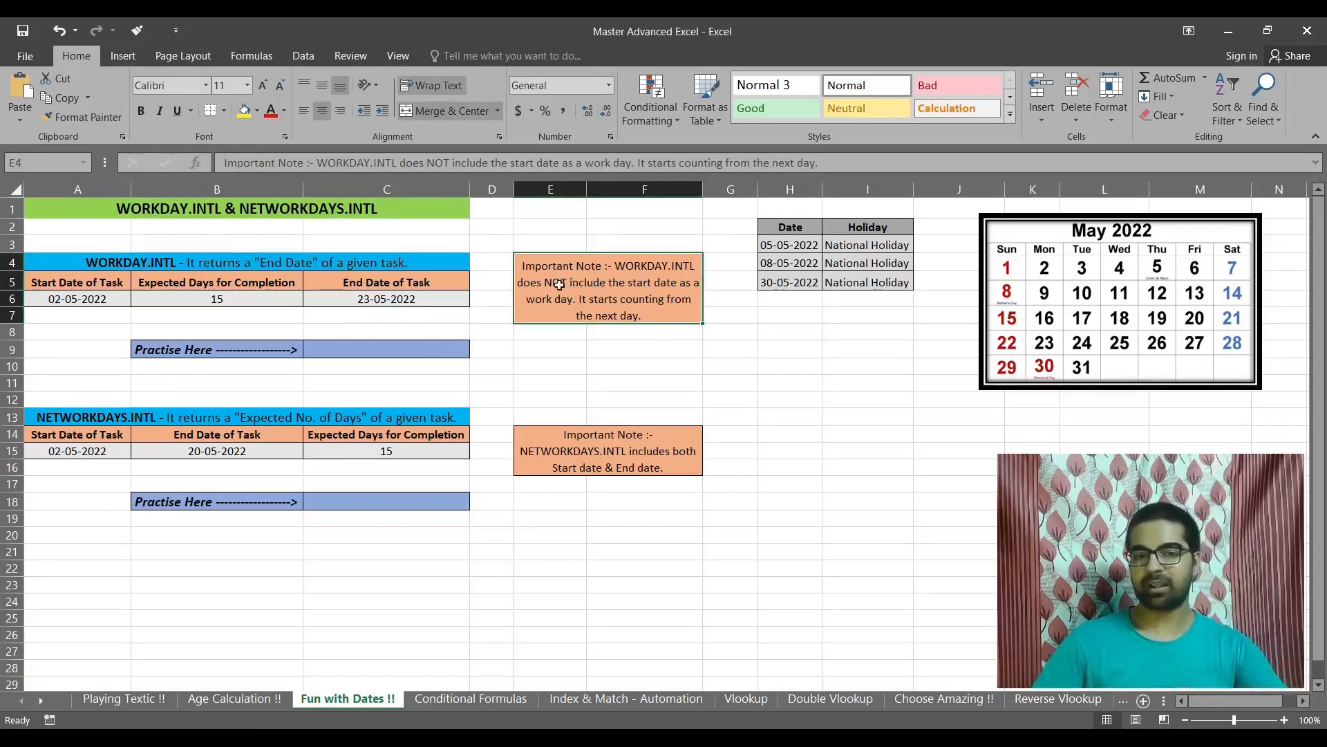
left_click(372, 304)
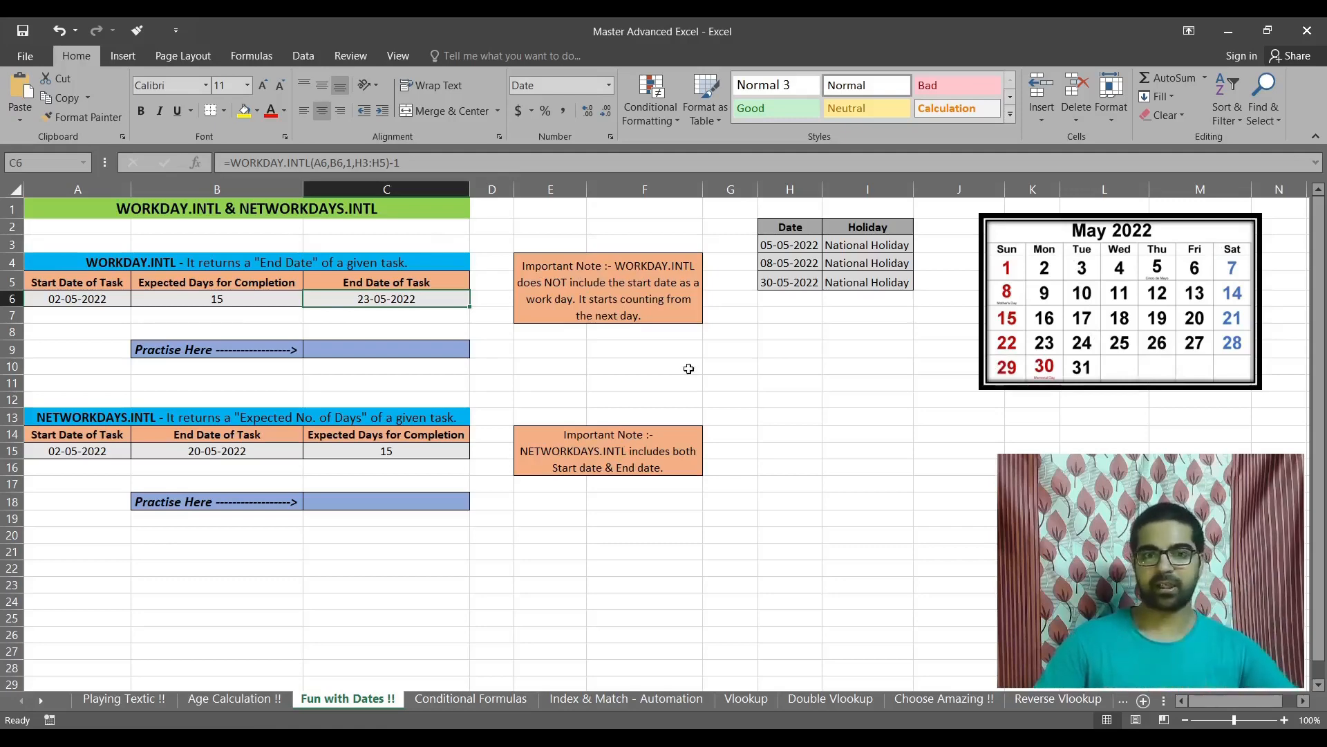
Step: Begin a WORKDAY.INTL formula in practice cell C9 with A6 as the start date and B6 as the days
left_click(368, 349)
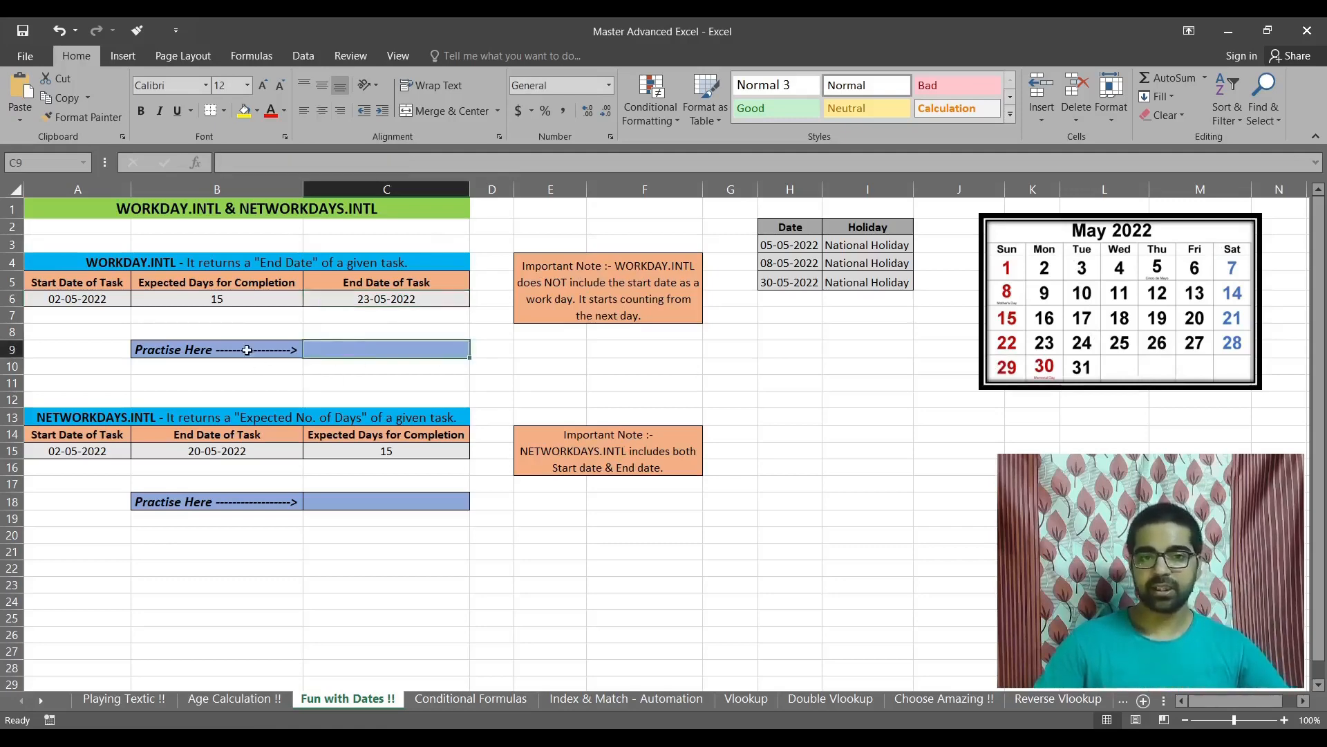
left_click_drag(249, 356, 352, 353)
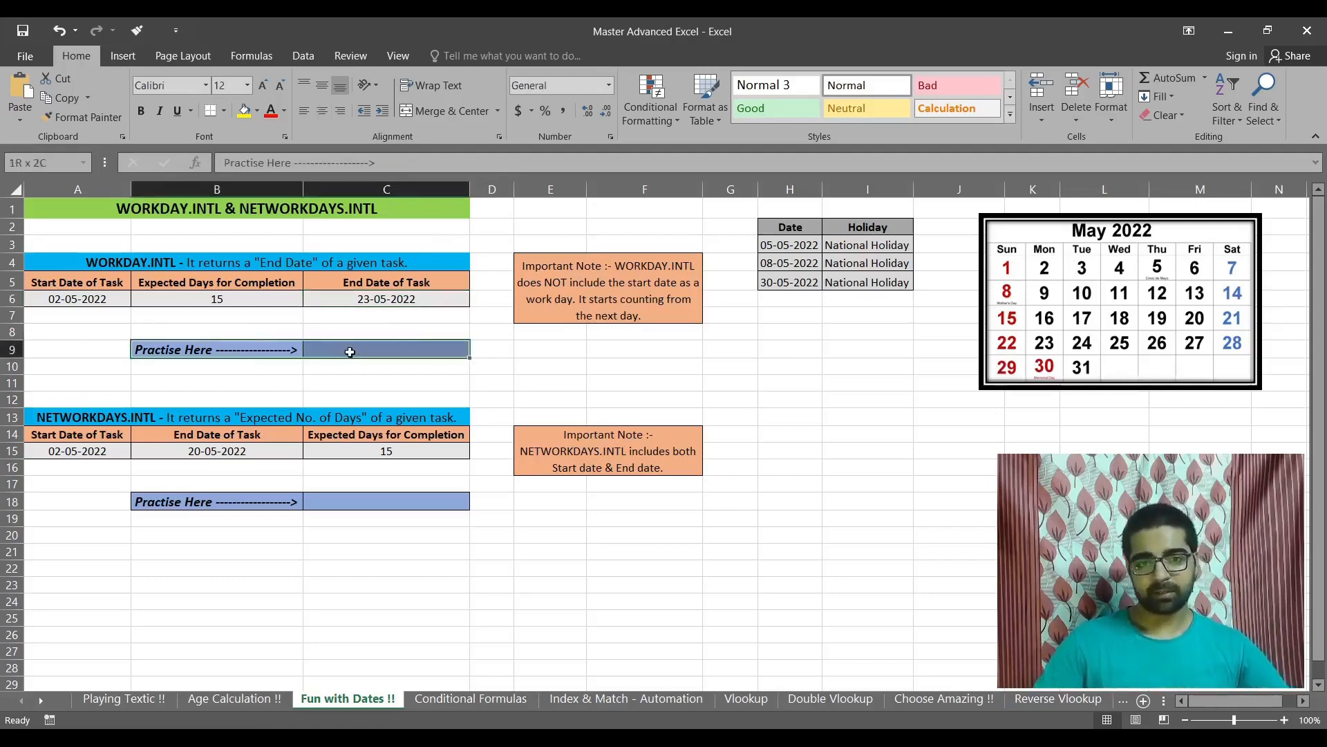
left_click(397, 351)
type("=")
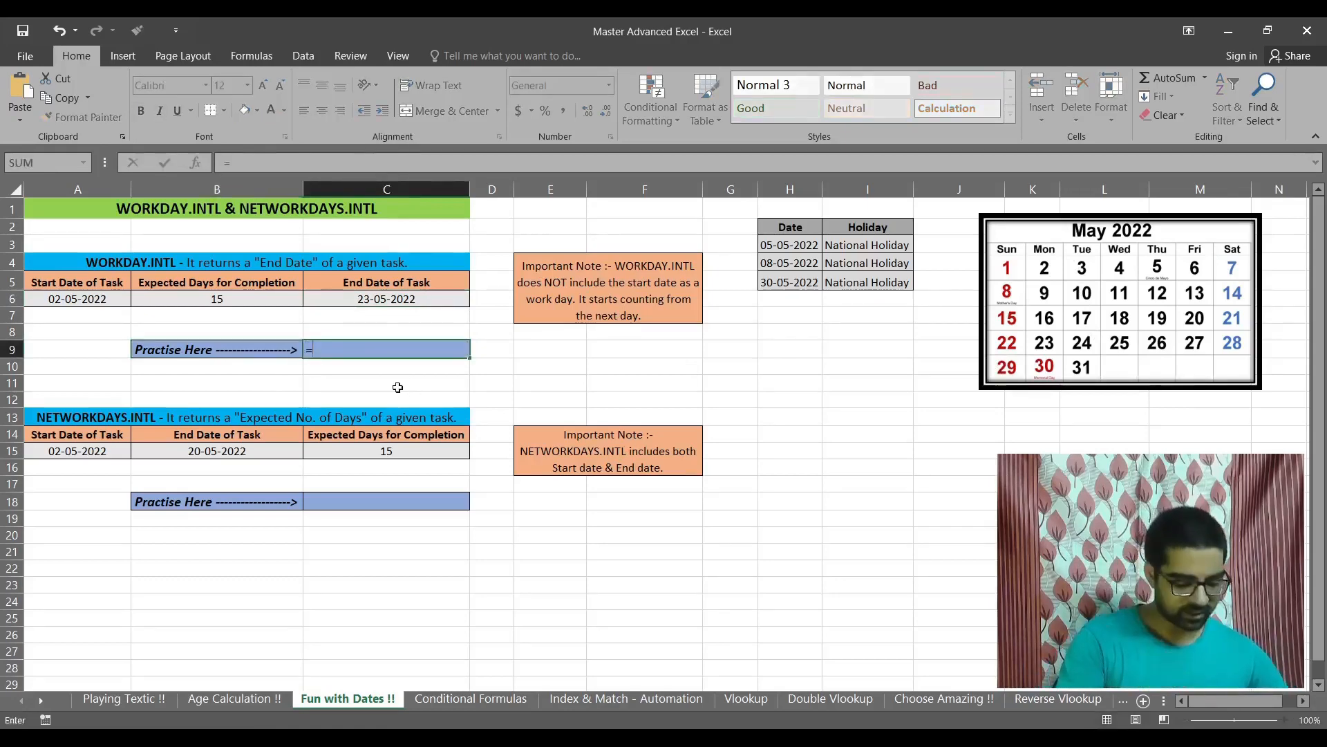
type("work")
double_click(398, 384)
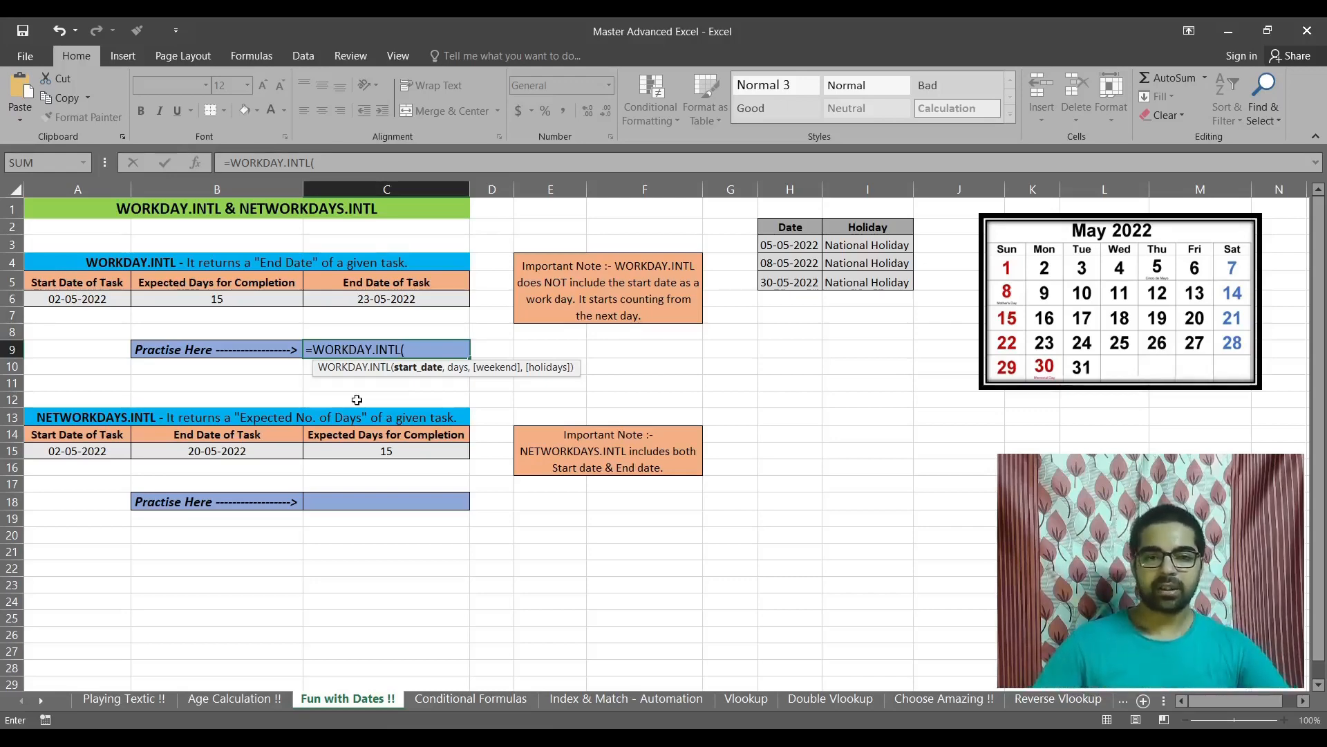
left_click(86, 299)
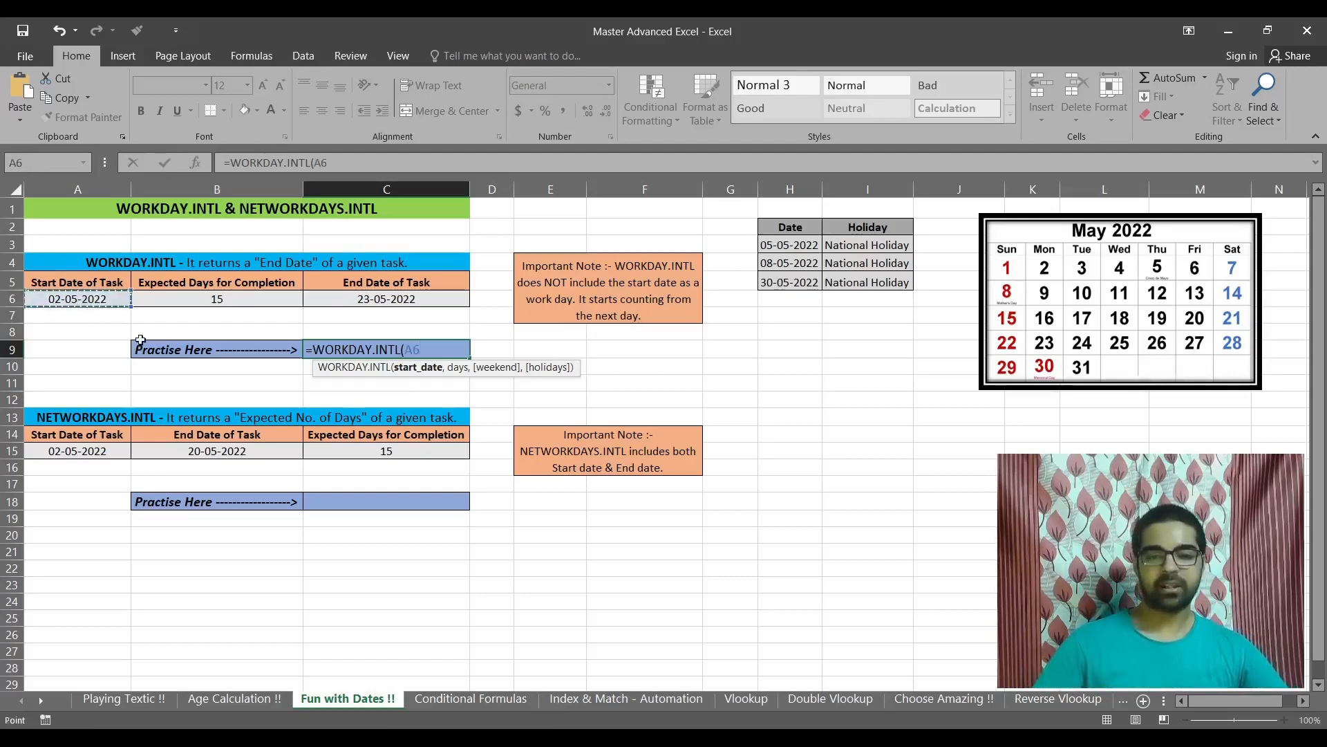
type(",")
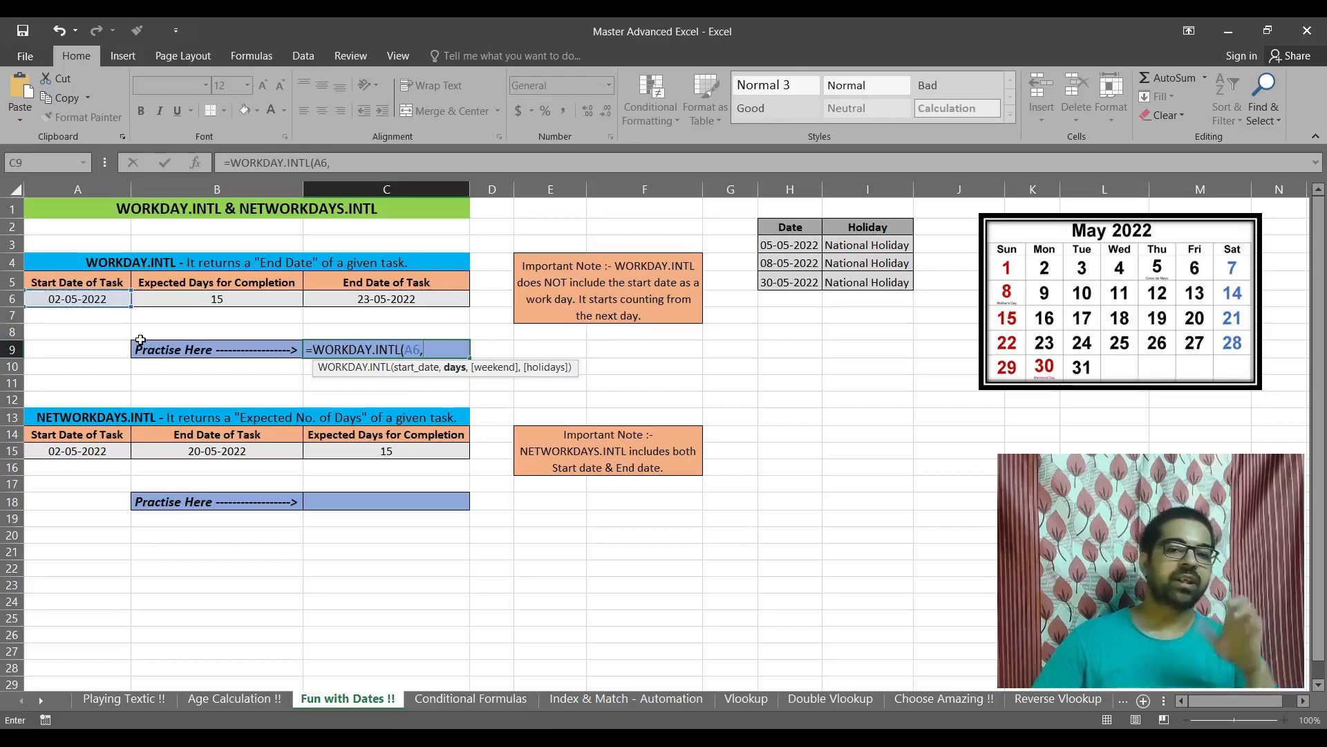
left_click(234, 301)
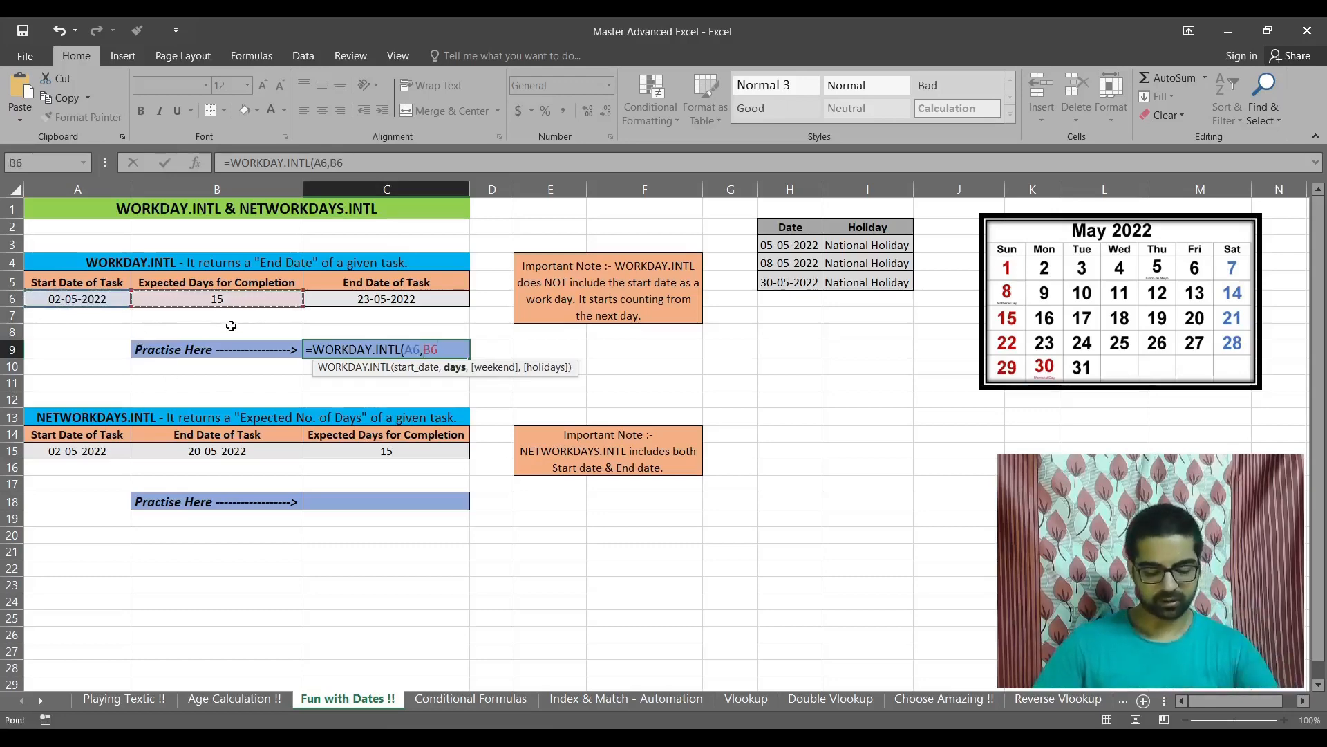
type(",")
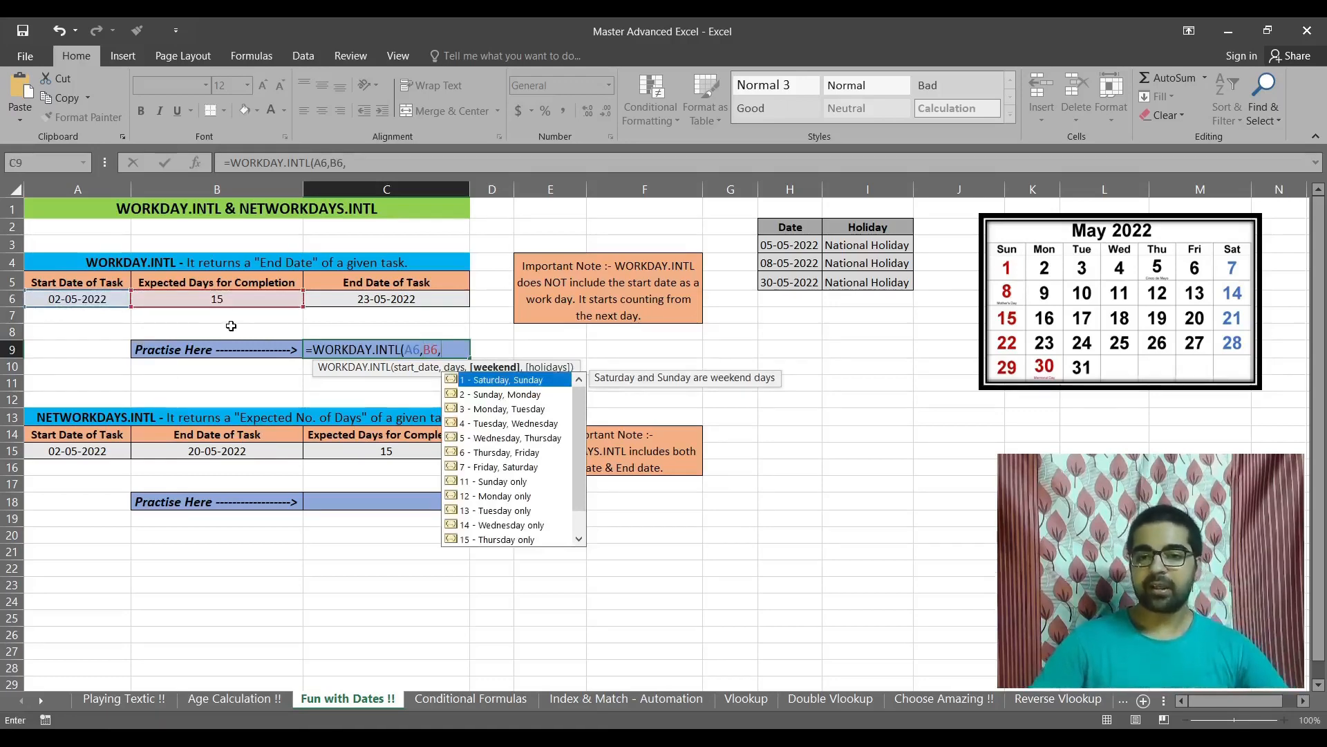
Step: Complete the C9 formula with weekend option 1 (Saturday, Sunday) and the holiday dates H3:H5
key("Down")
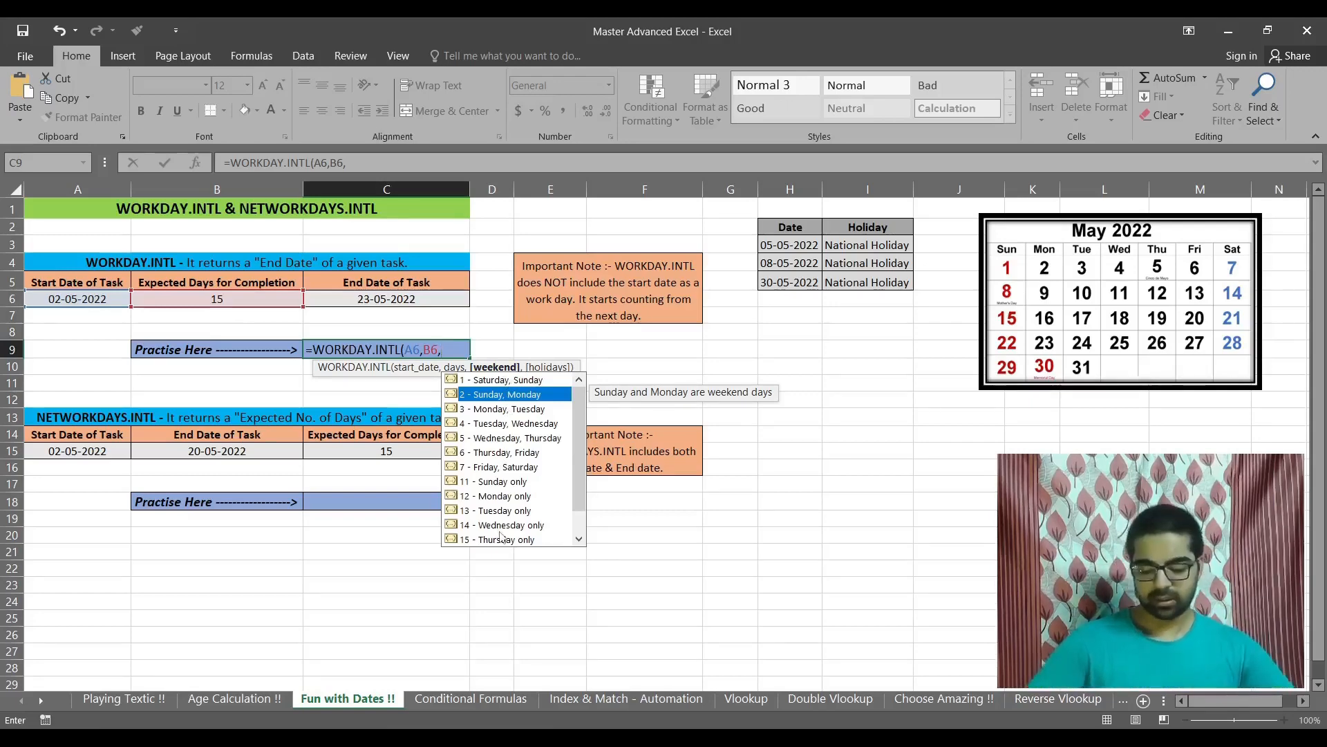
key("Up")
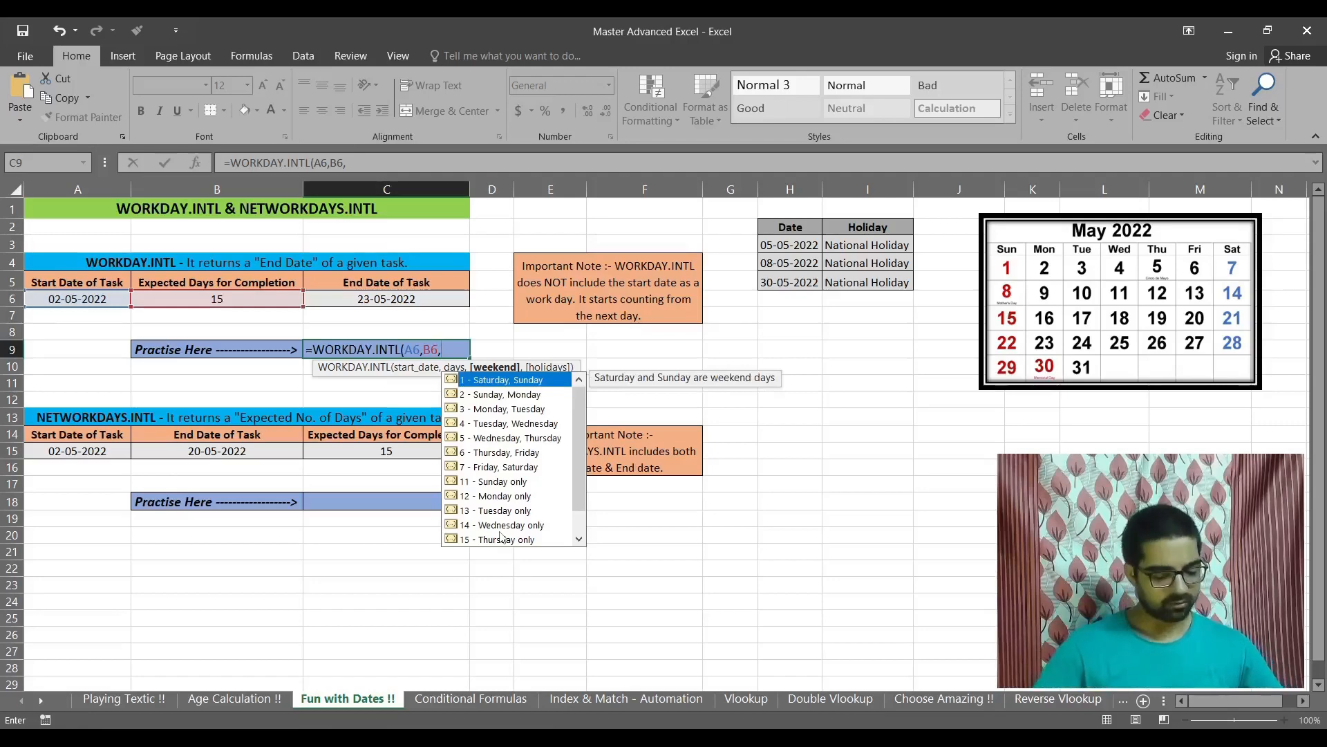
key("Tab")
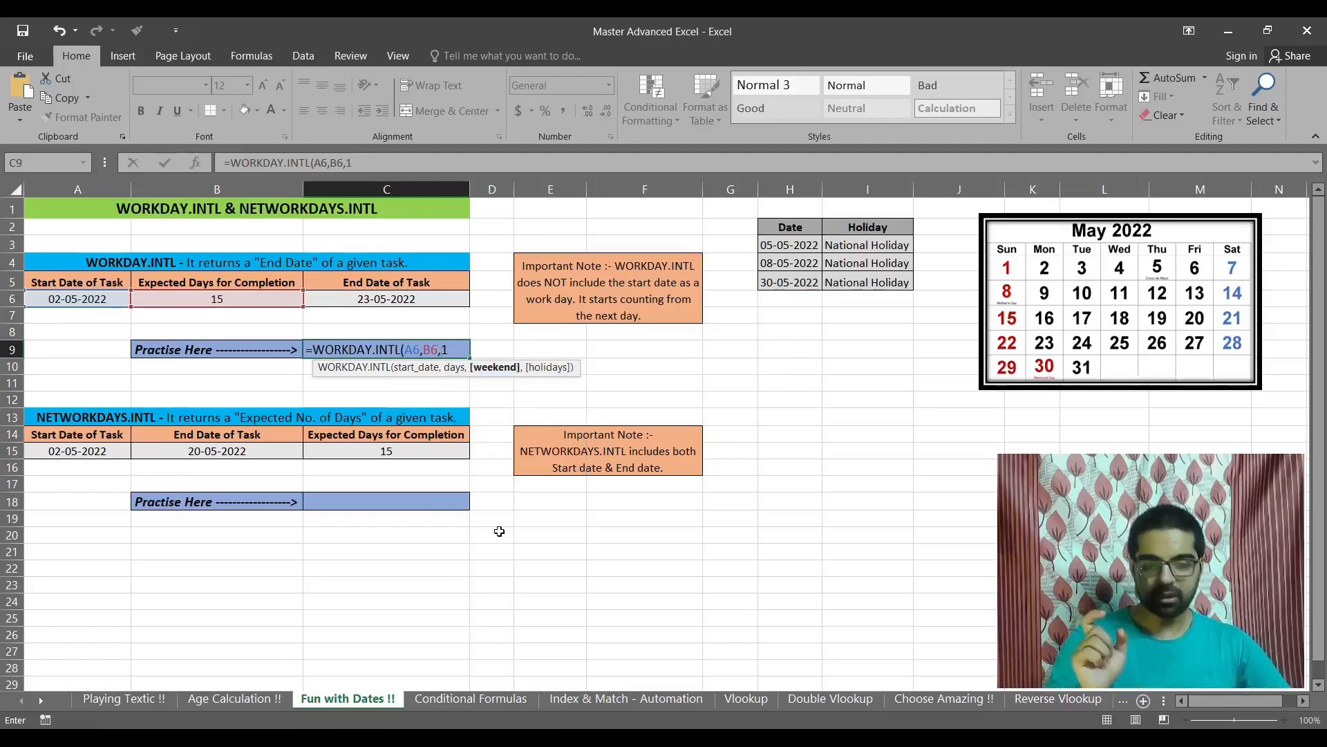
type(",")
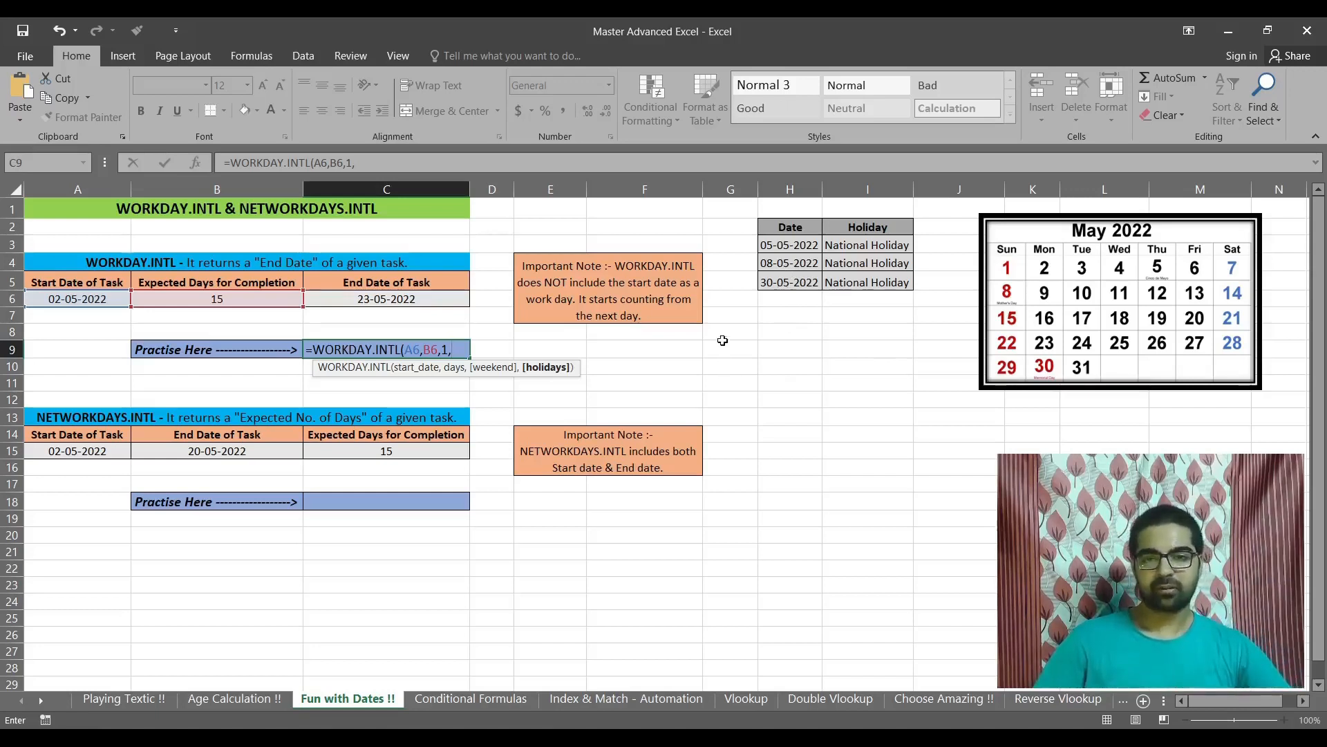
left_click_drag(788, 245, 787, 282)
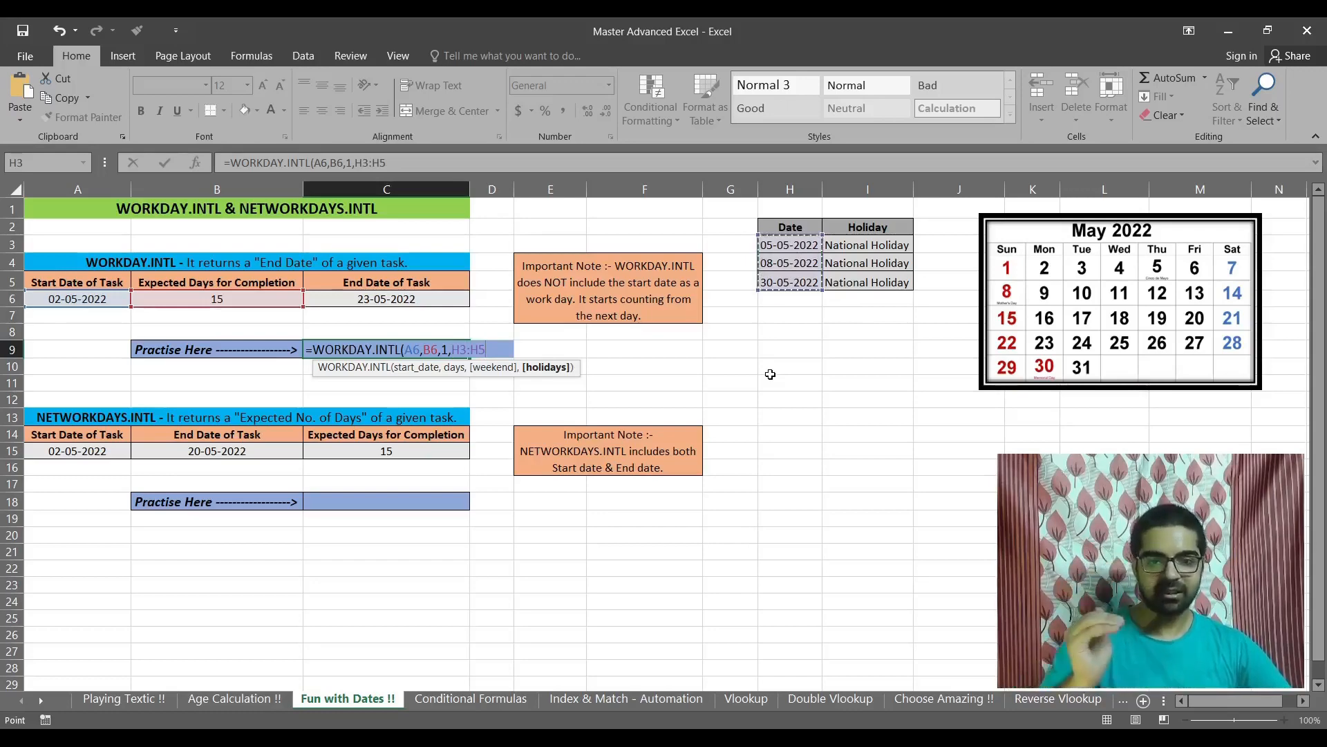
type(")")
key("Return")
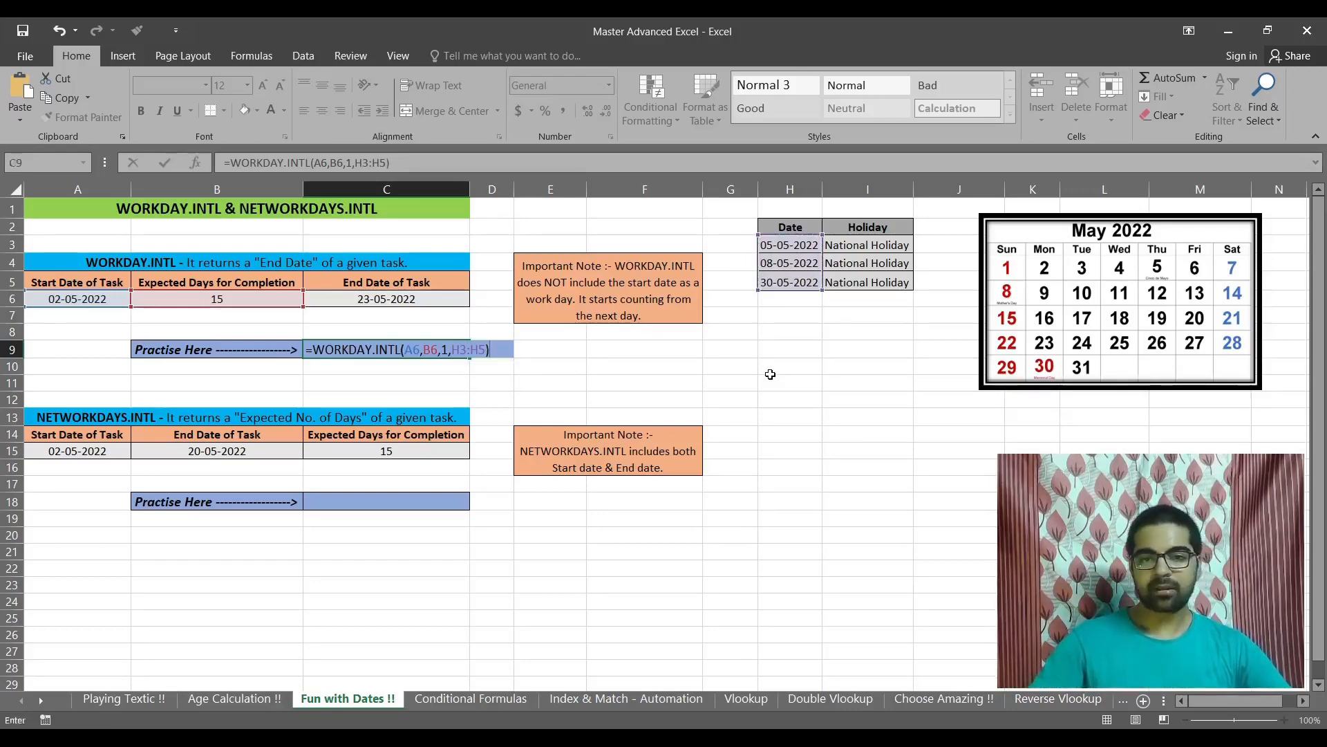
Step: Format the result in C9 as a Short Date
key("Up")
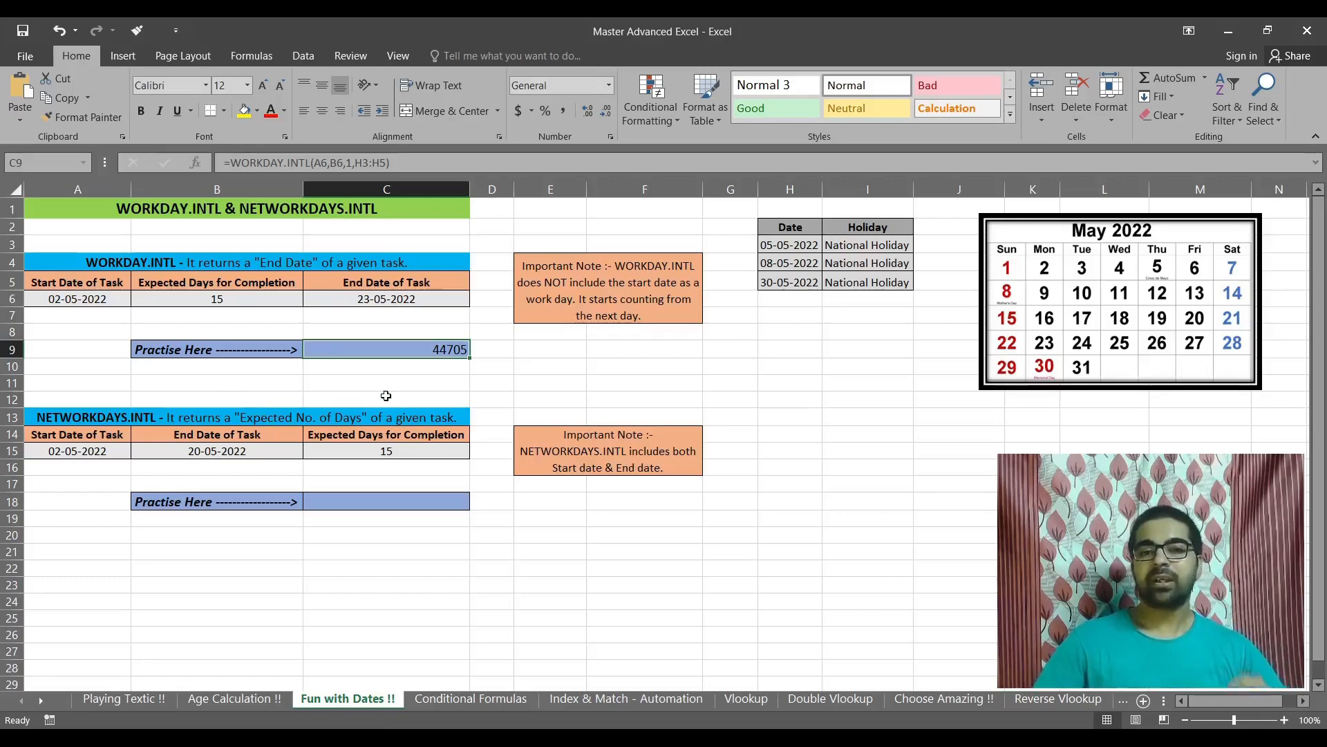
left_click(610, 87)
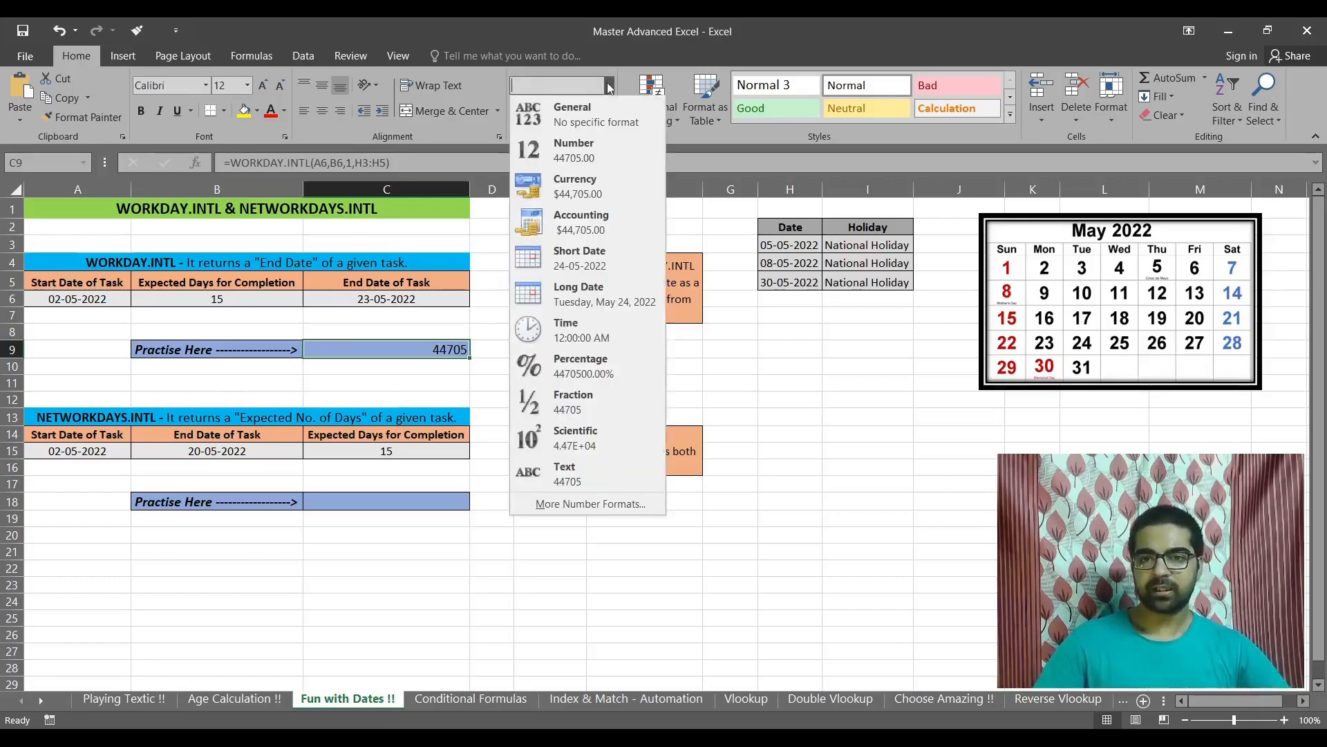
left_click(565, 255)
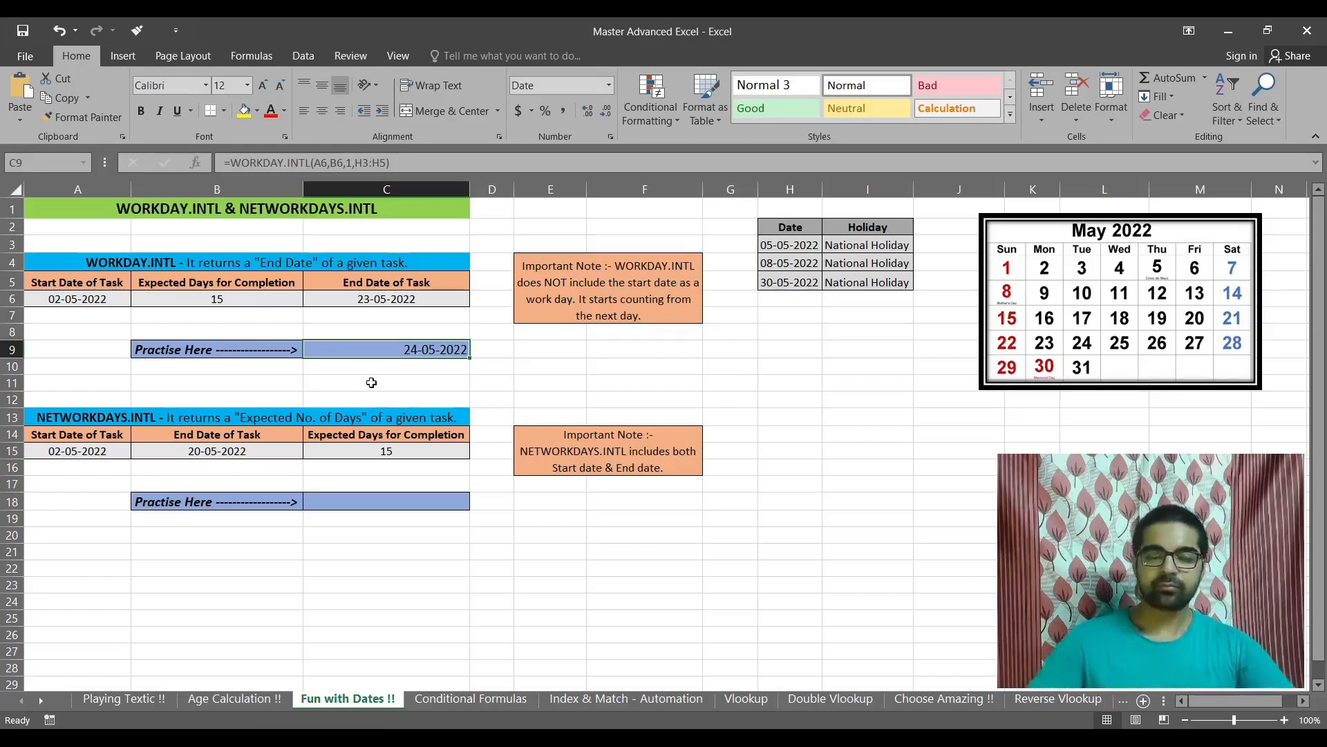
Step: Compare C9 with the example in C6 and the note, and append -1 to the WORKDAY.INTL formula in C9
left_click(390, 300)
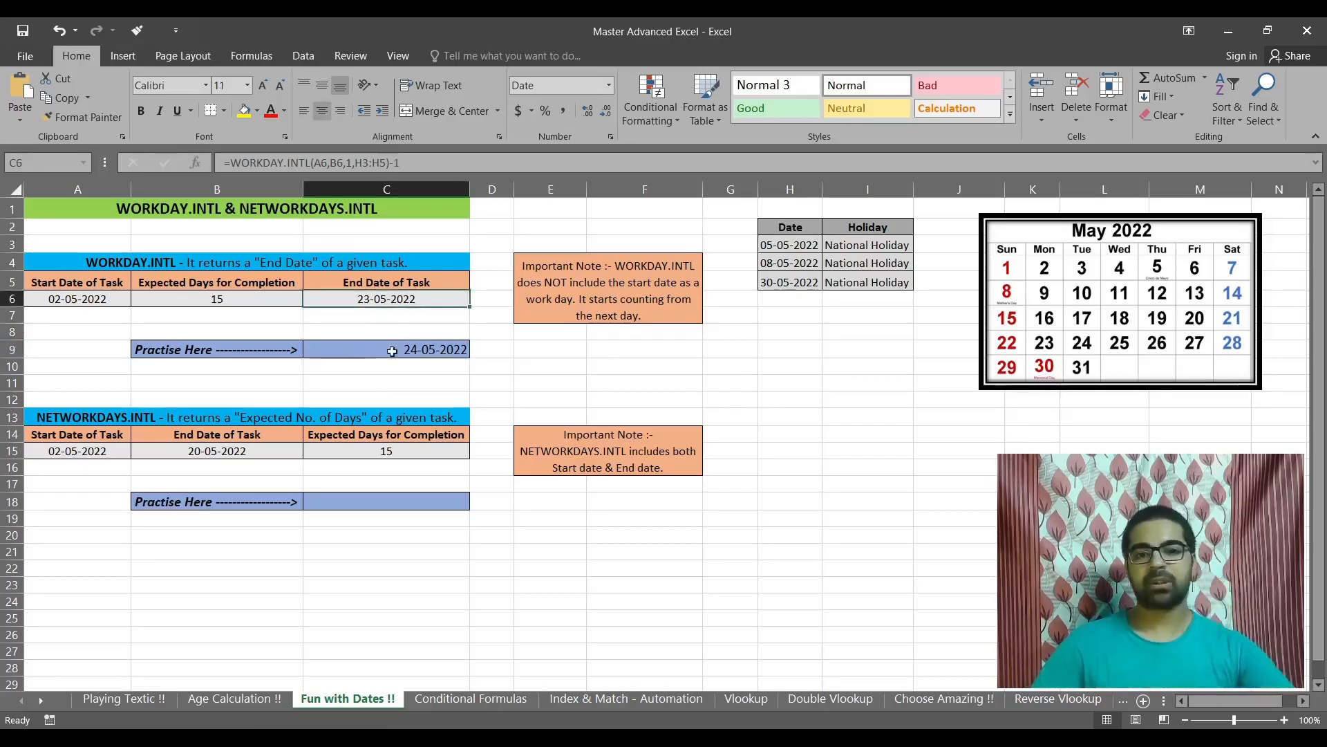
left_click(377, 350)
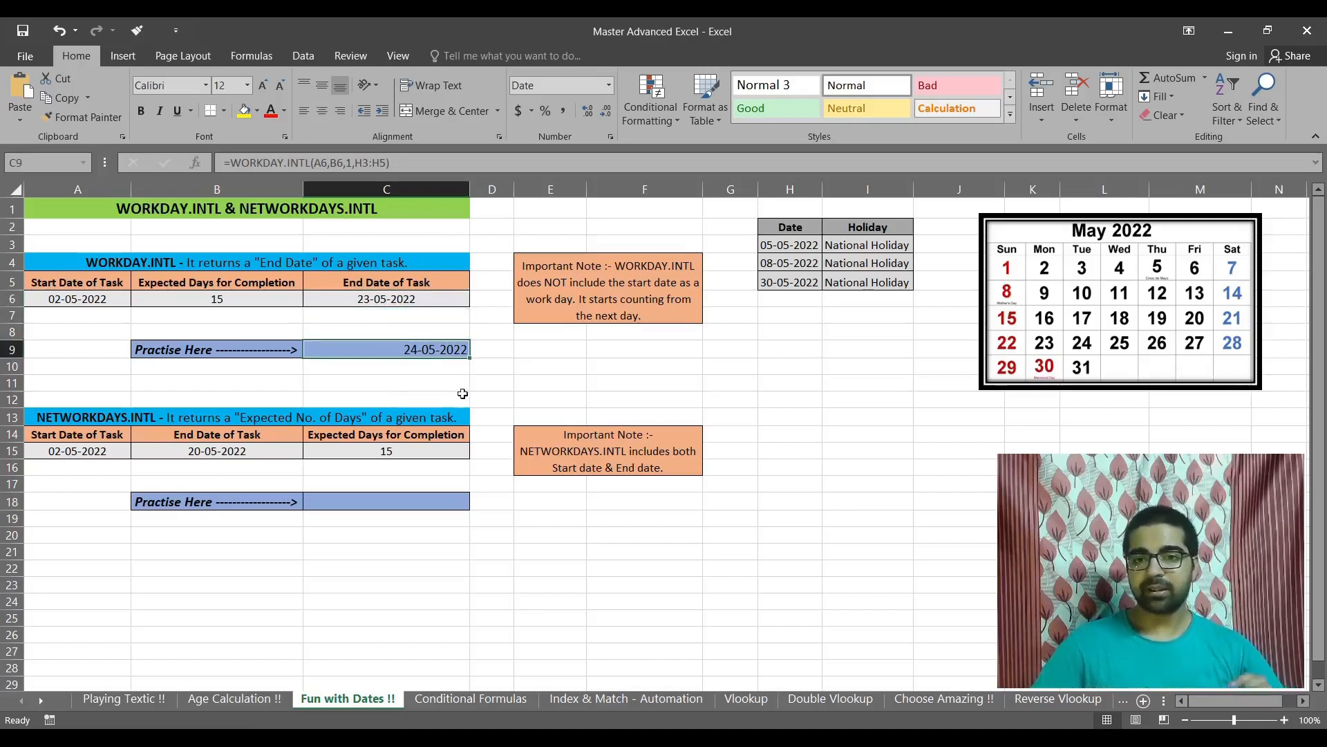
left_click(596, 295)
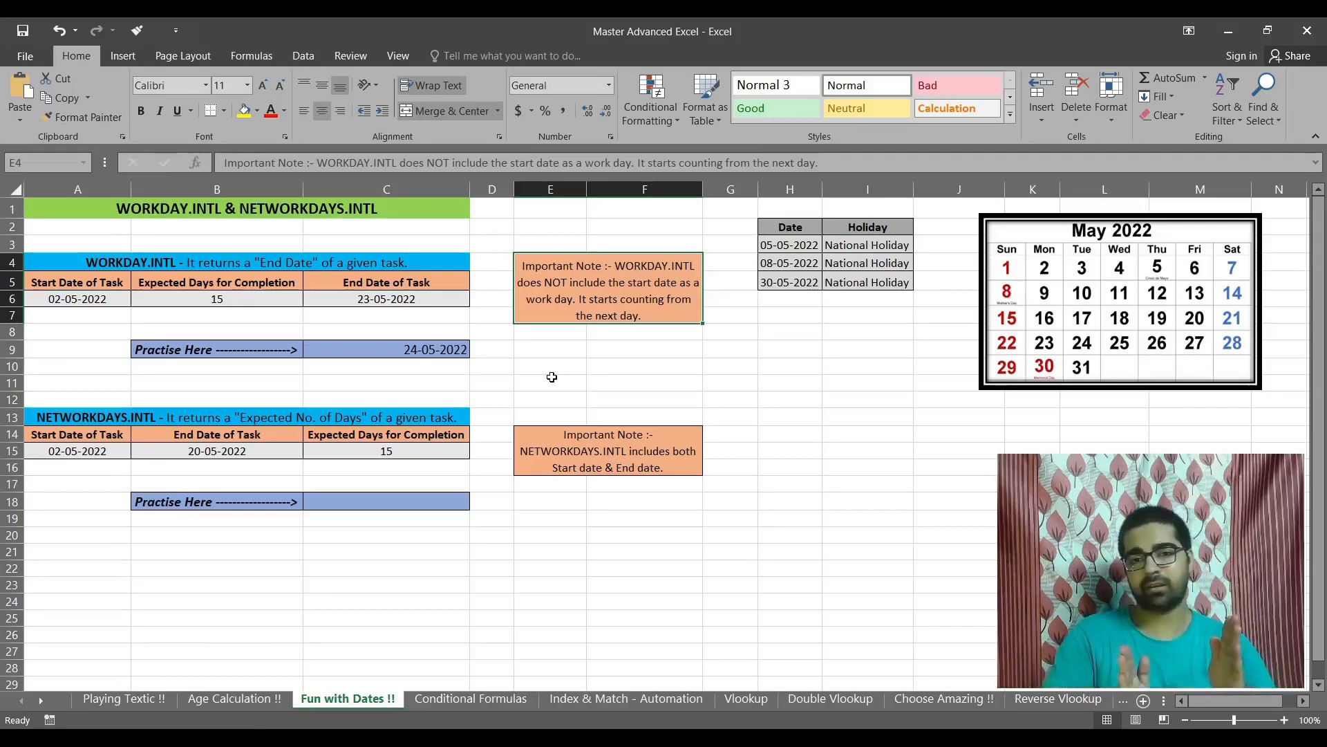
left_click(398, 350)
double_click(399, 349)
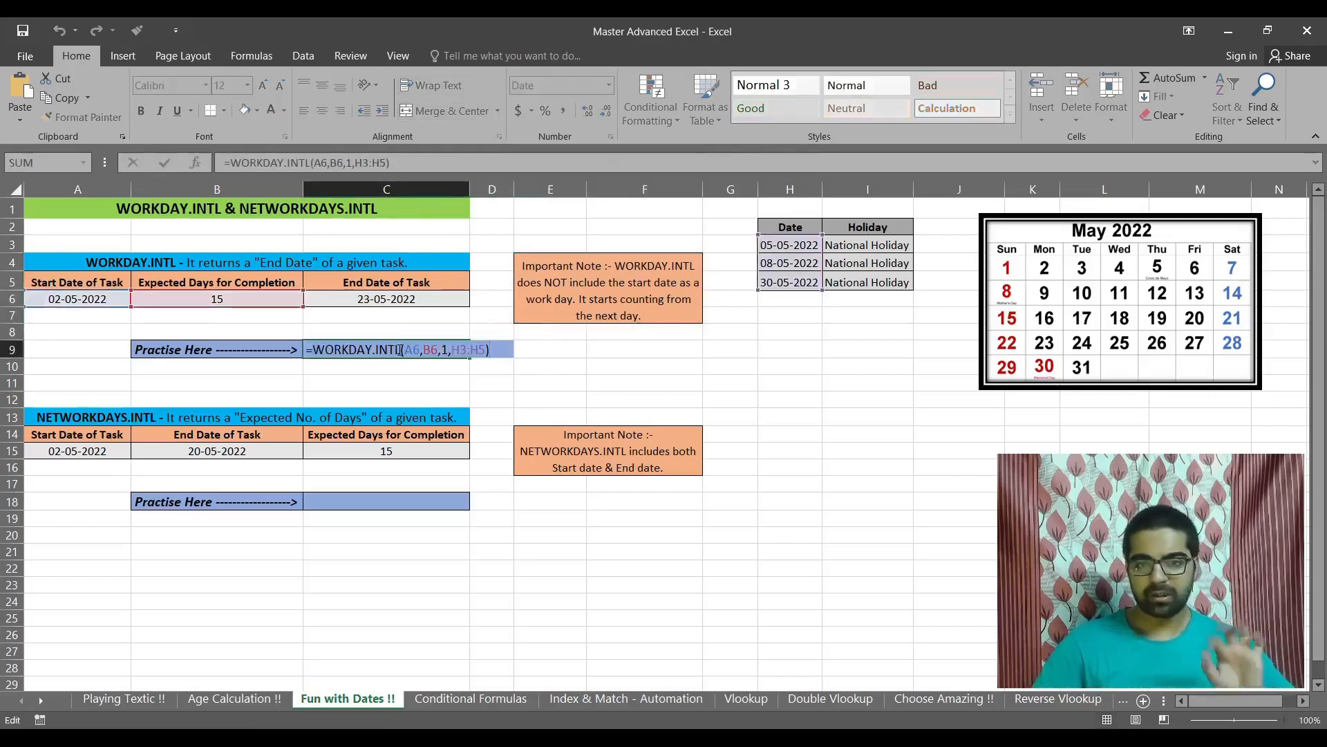
type("-1")
key("Return")
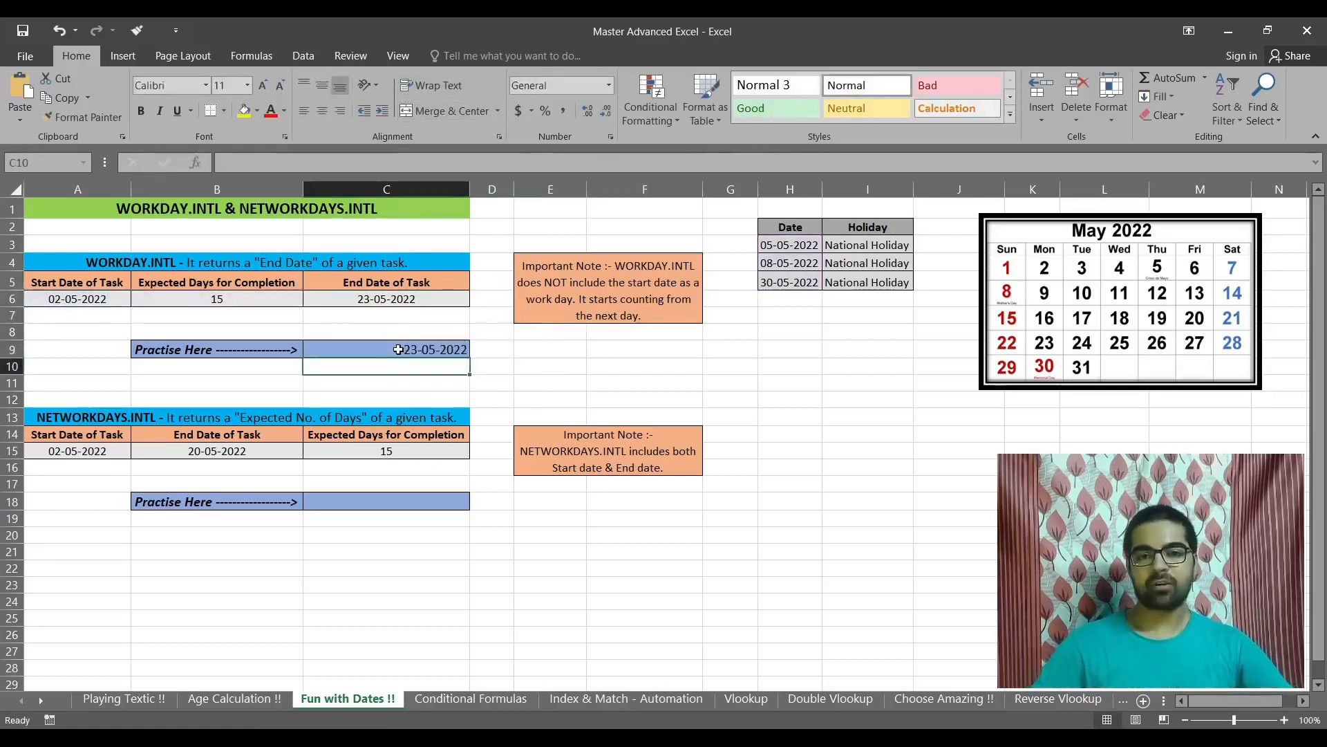
left_click(400, 350)
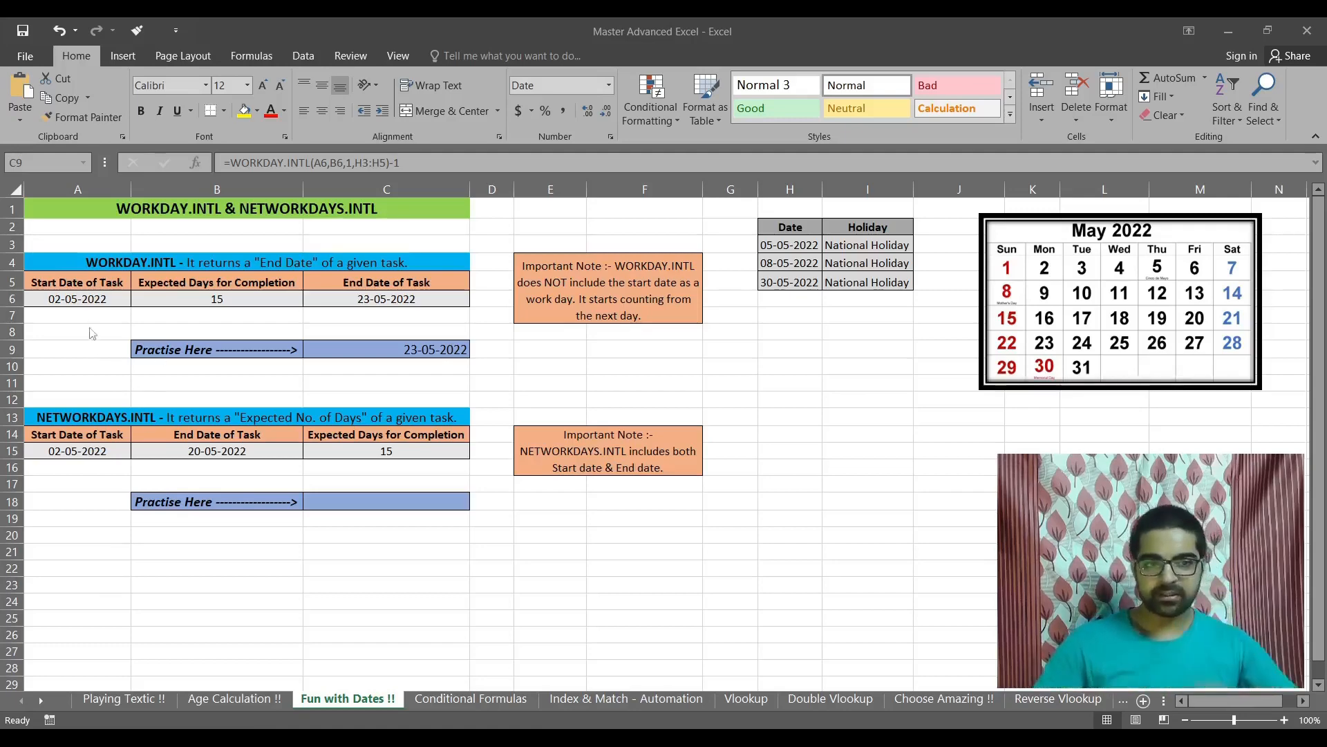
Step: Check the start date, expected days and holiday dates in H3:H4 against the May 2022 calendar
left_click(66, 301)
left_click(66, 301)
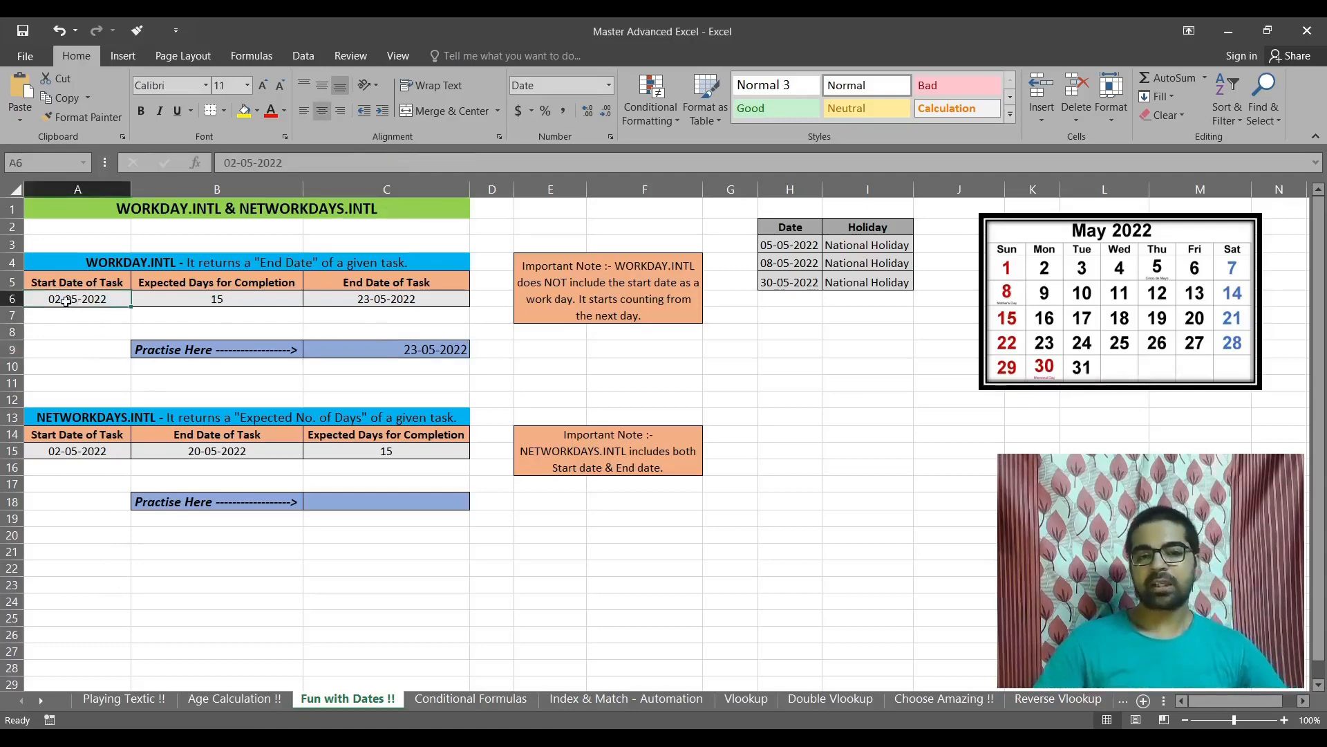
left_click(266, 305)
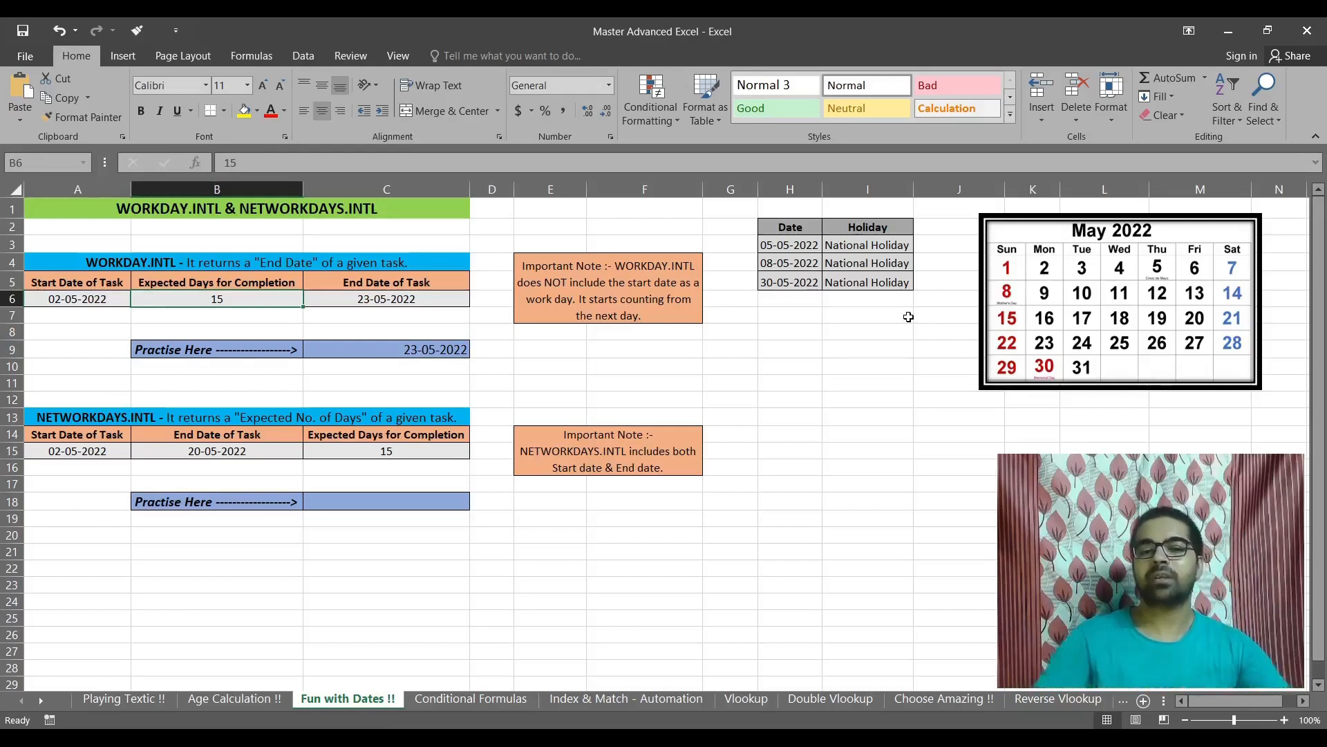
left_click(60, 299)
left_click(228, 302)
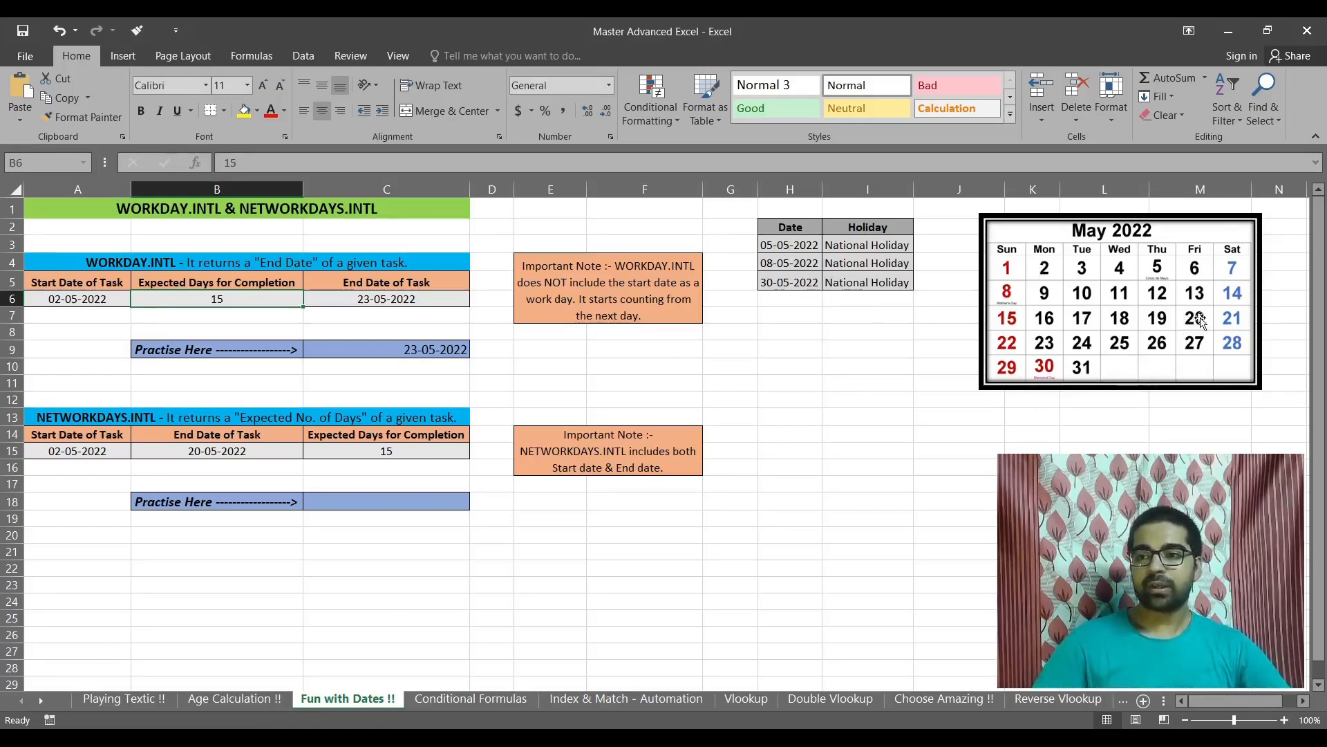
left_click_drag(785, 247, 788, 267)
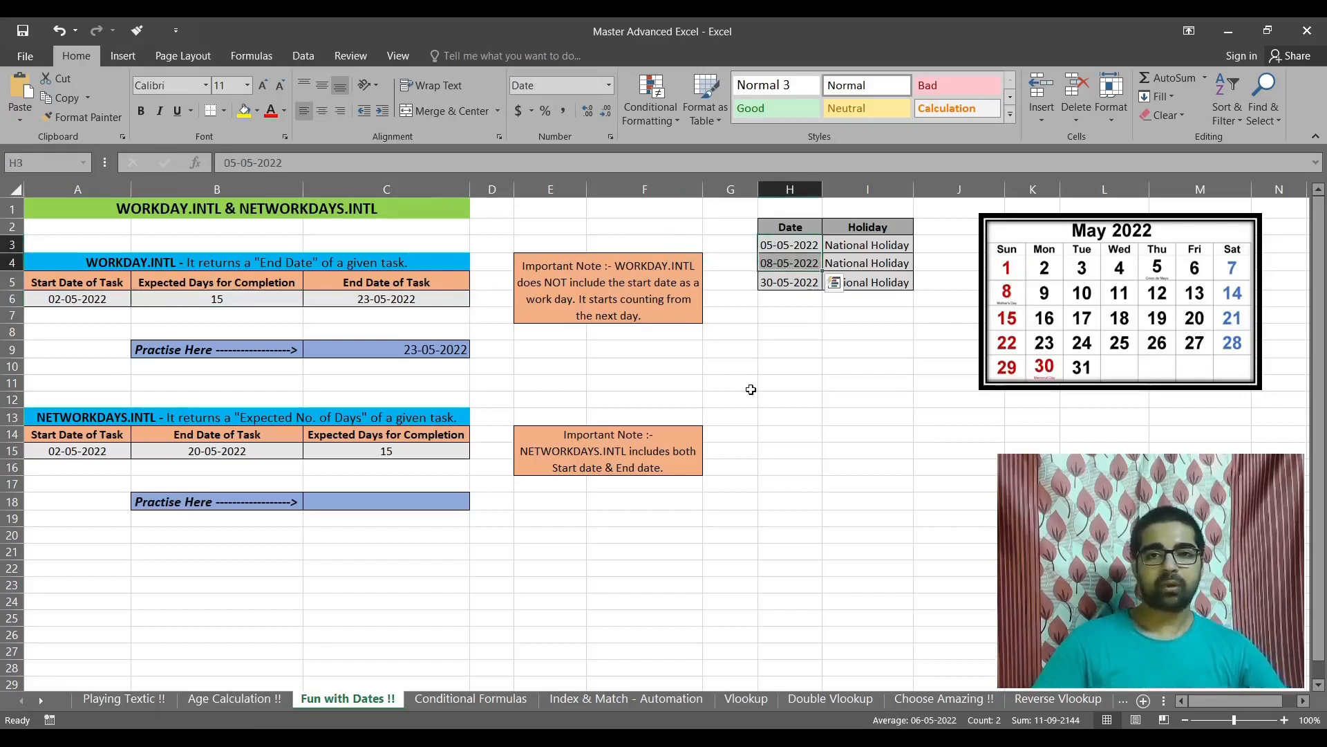
left_click(785, 264)
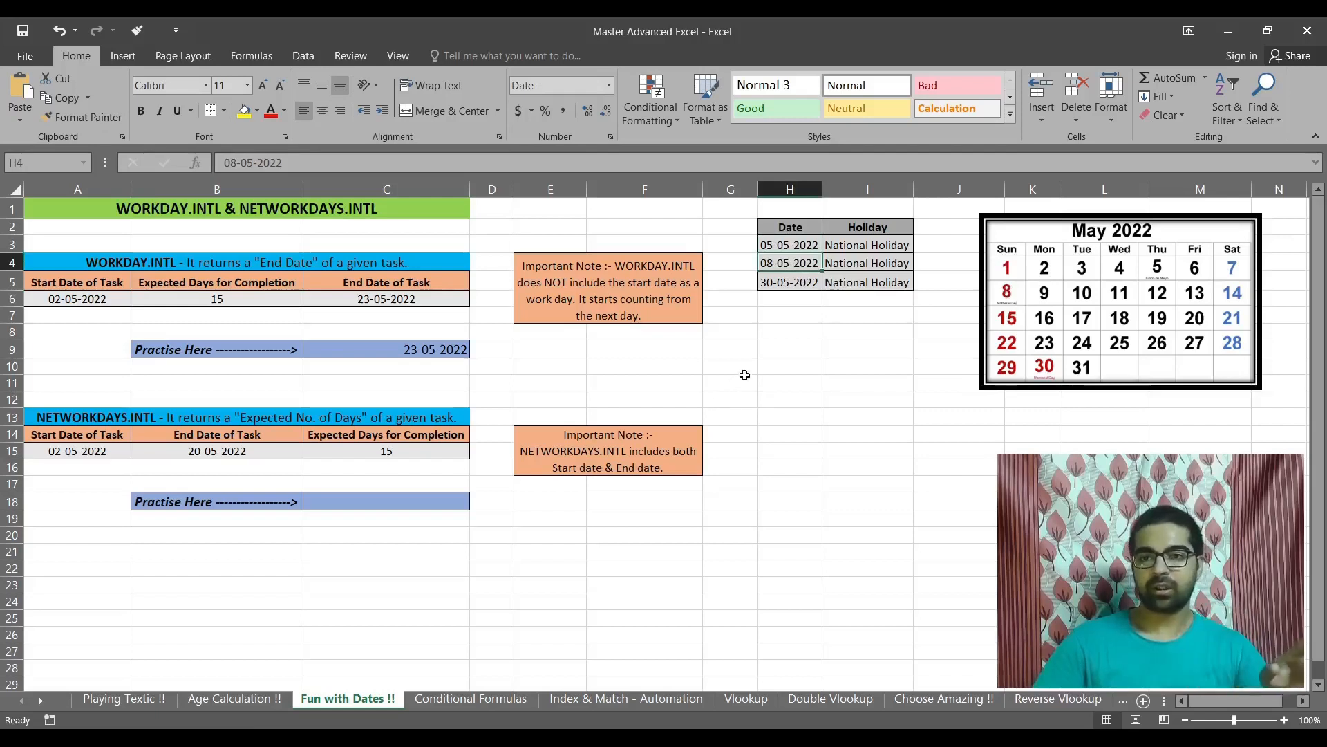
left_click(780, 244)
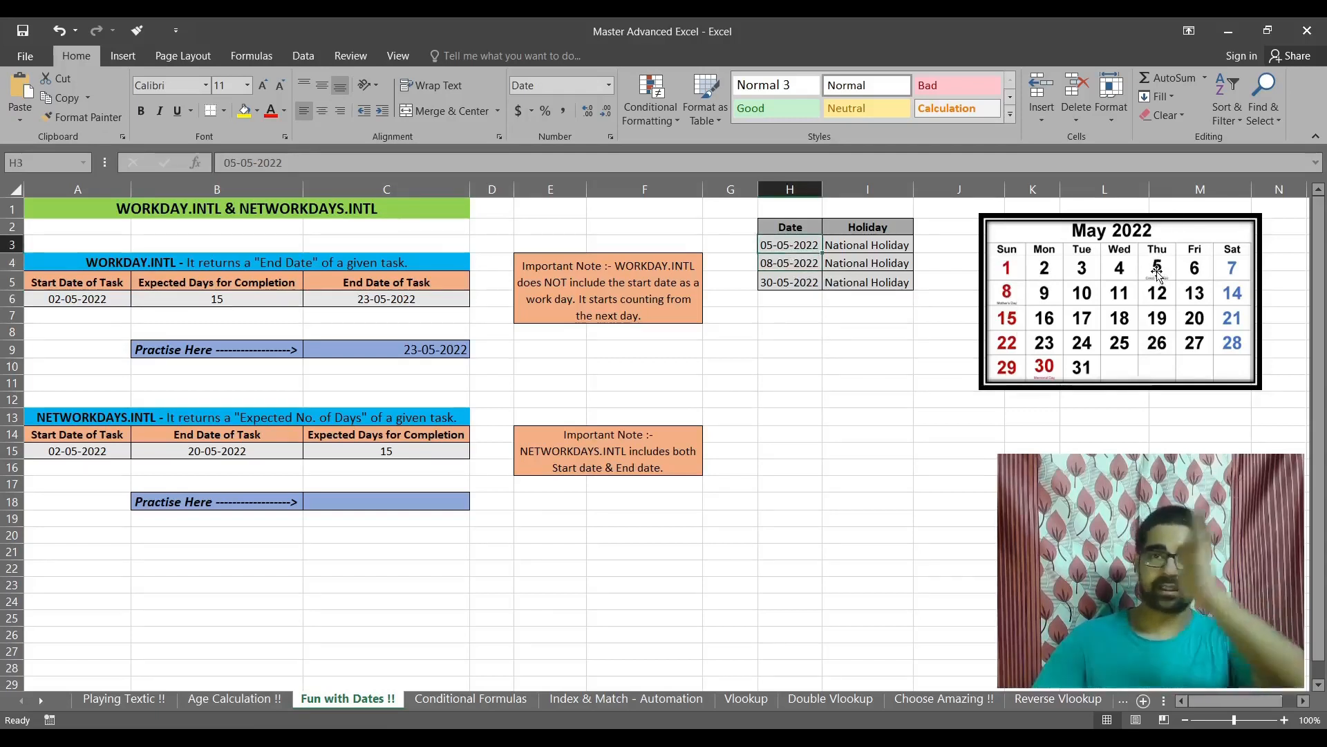
left_click(786, 264)
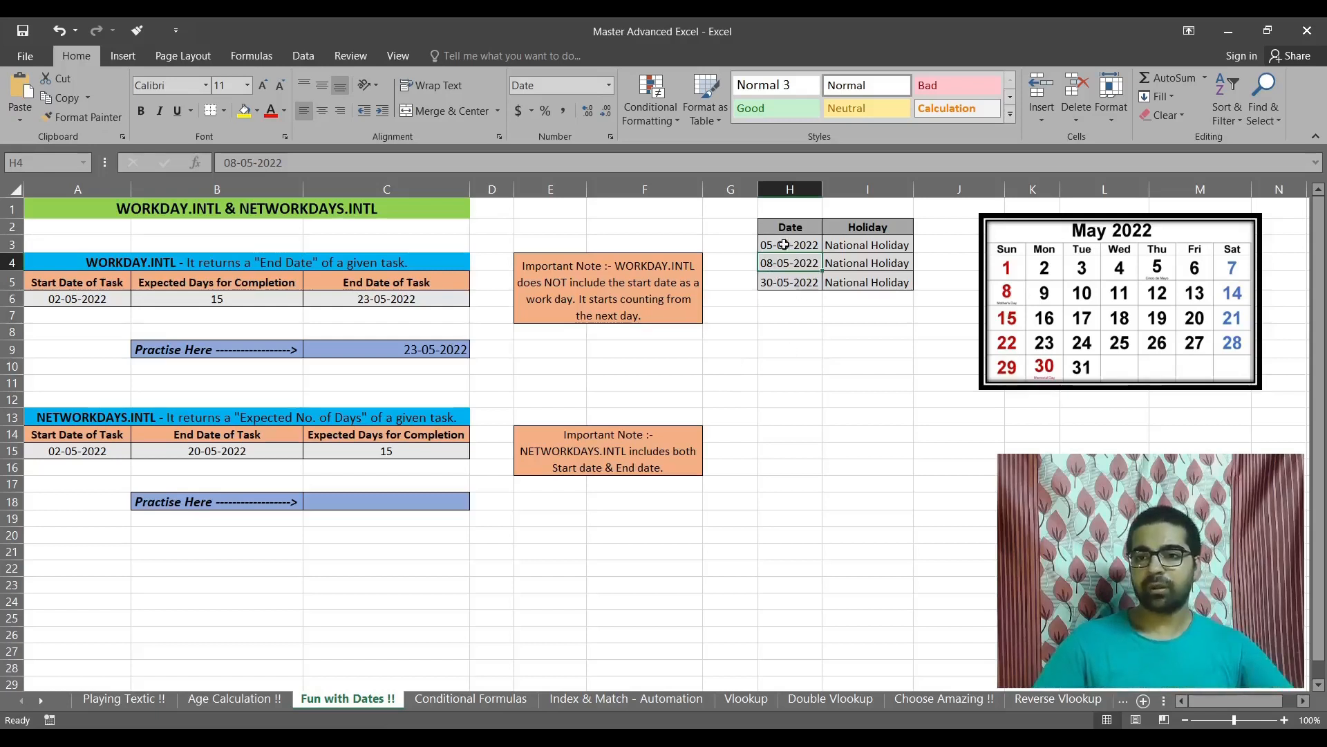
left_click(784, 244)
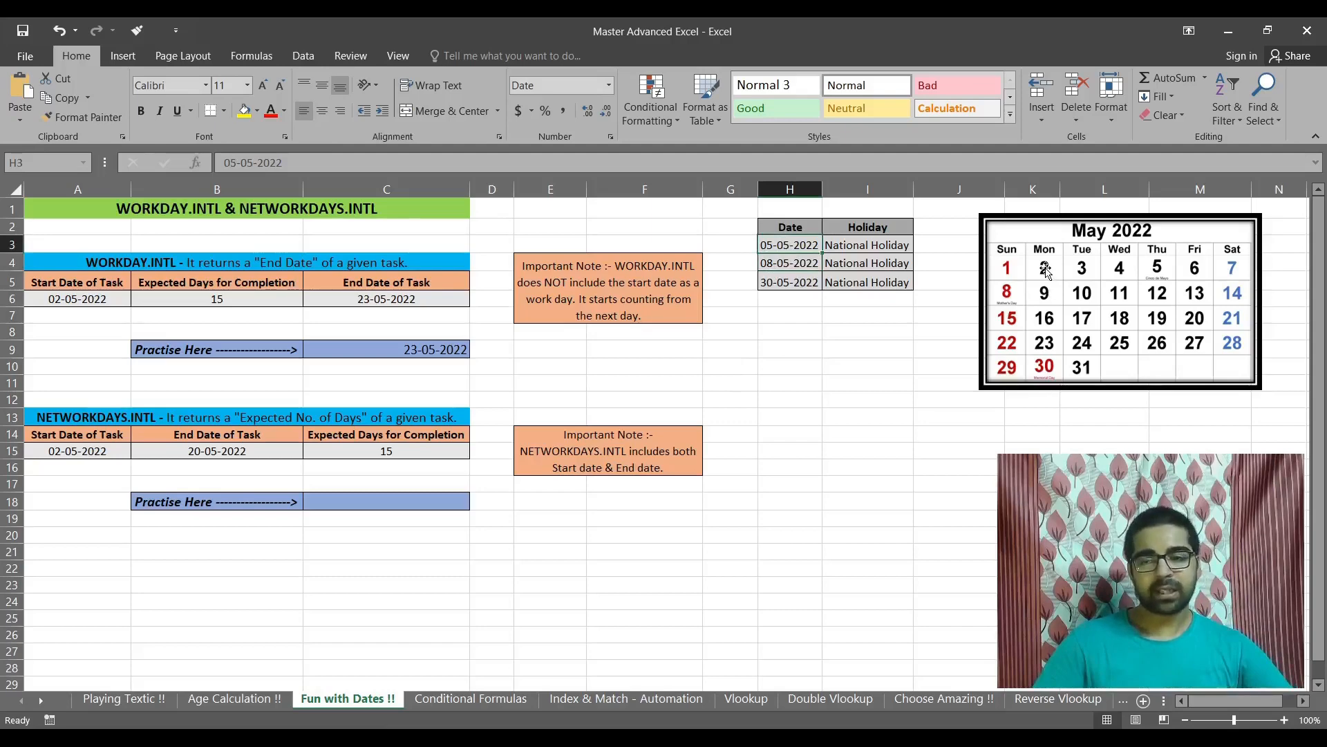
left_click(1194, 318)
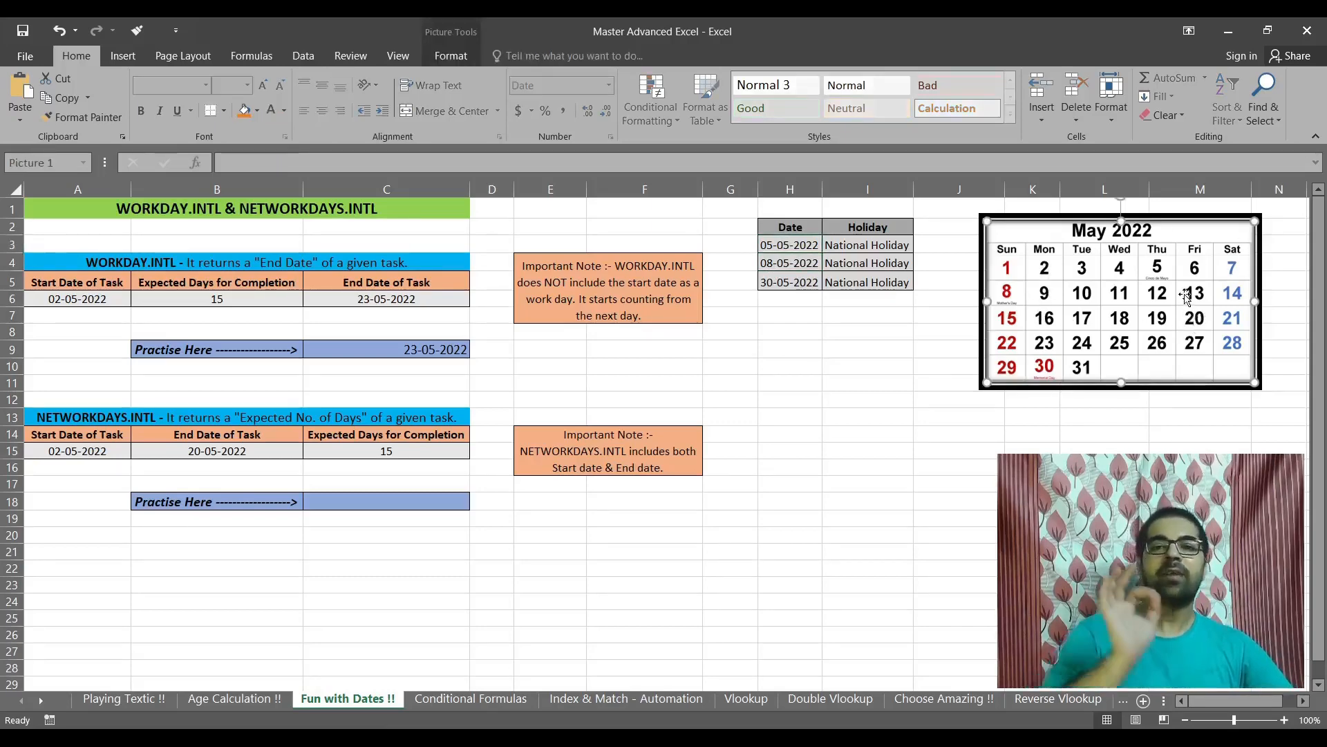